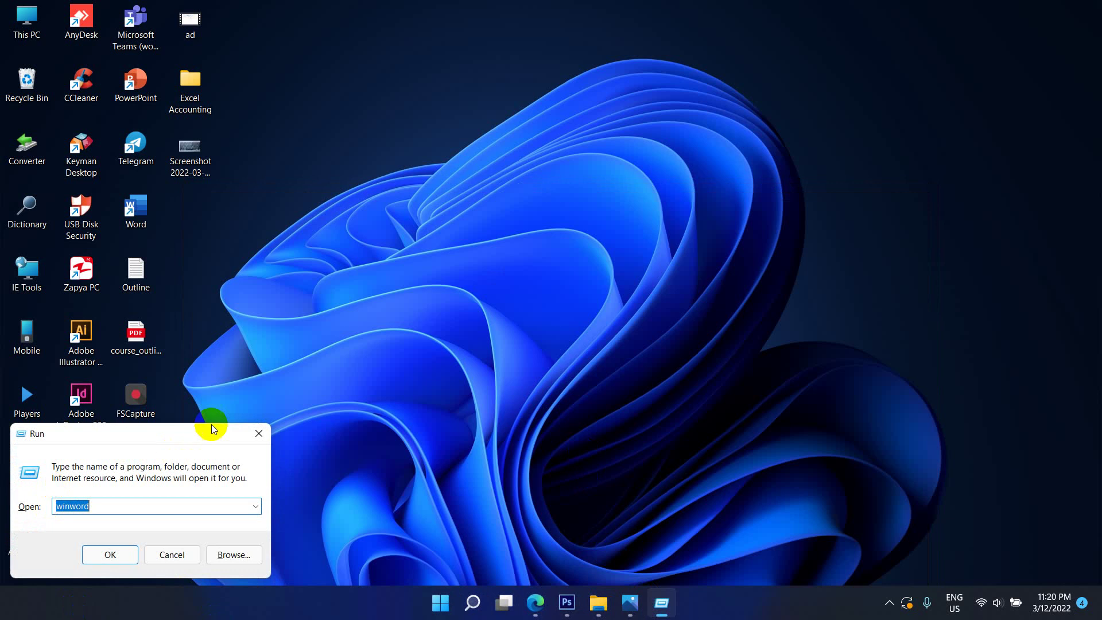
# Step: Dismiss the Run dialog, view the keyboard photo IMG_4749.JPG in Photos, and return to the desktop
pyautogui.click(259, 433)
pyautogui.click(646, 603)
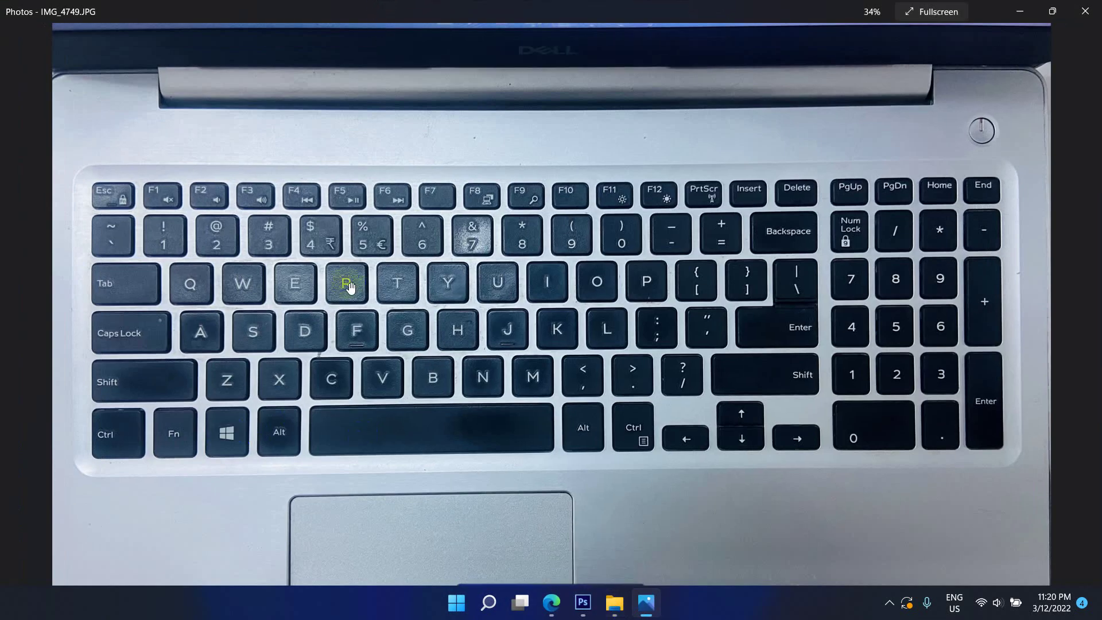
pyautogui.press('super+d')
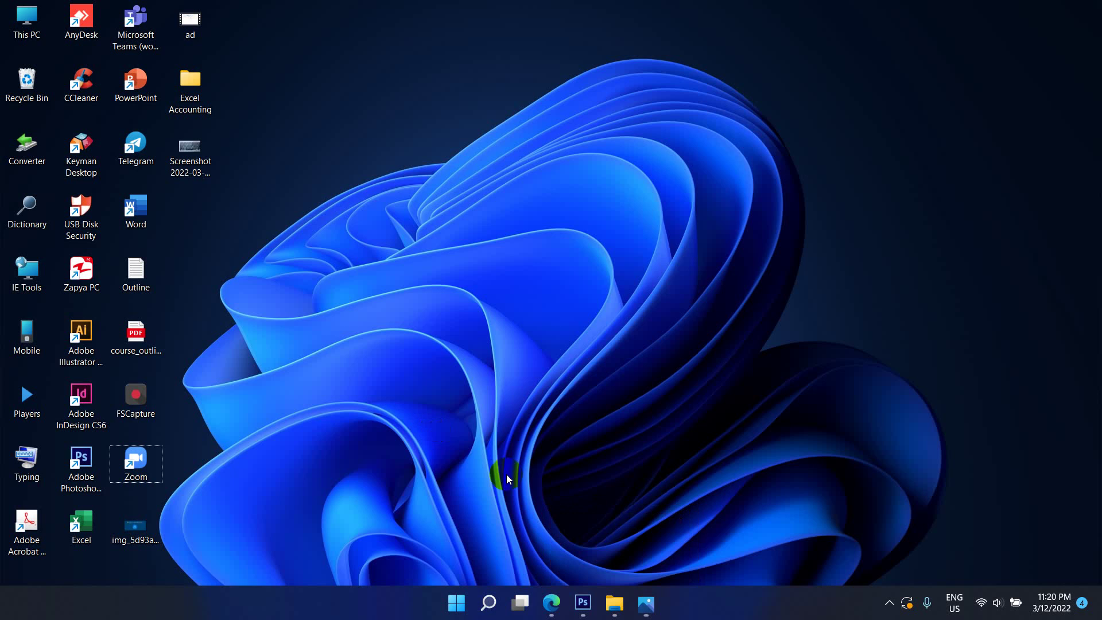
# Step: Launch Microsoft Word from the desktop with the Run command winword
pyautogui.press('super+r')
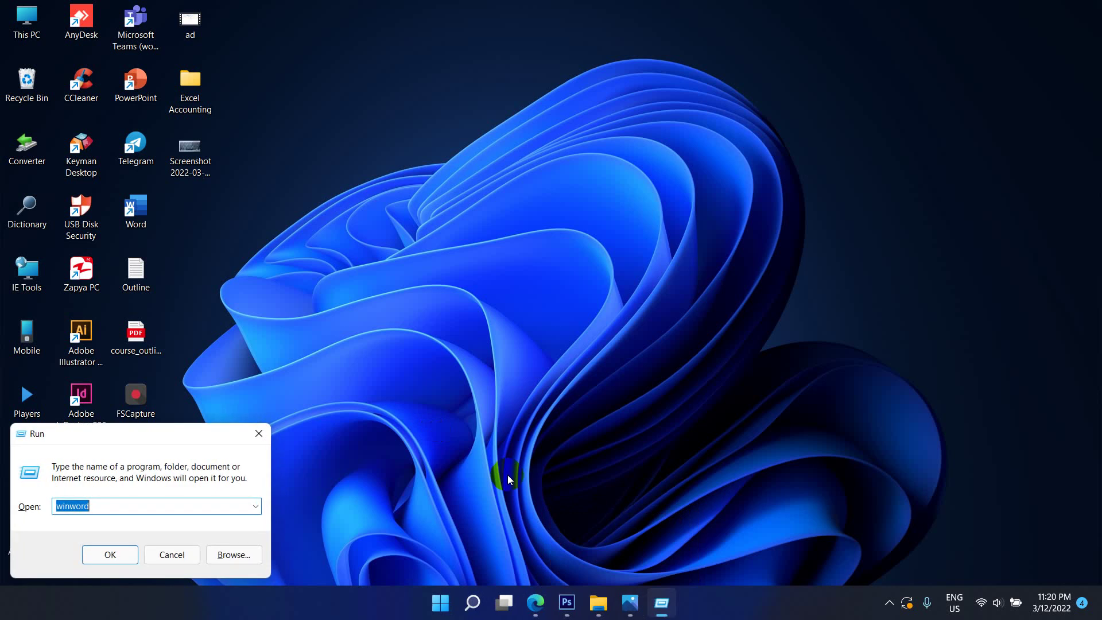
pyautogui.write('winword')
pyautogui.press('Return')
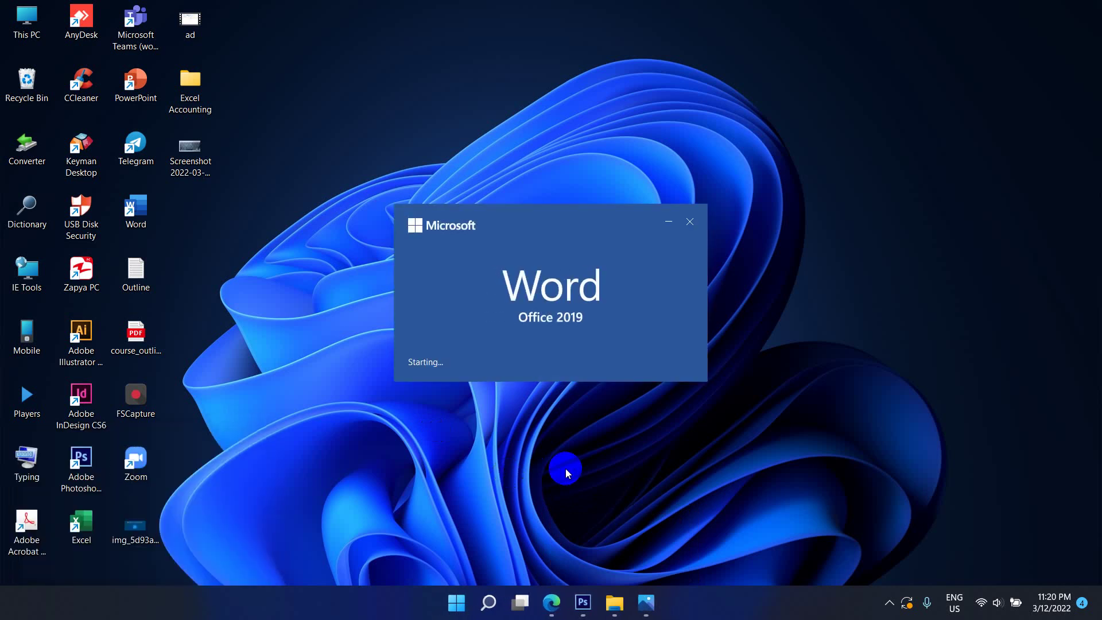
# Step: Launch Microsoft Excel with the Run command excel
pyautogui.press('super+r')
pyautogui.write('exc')
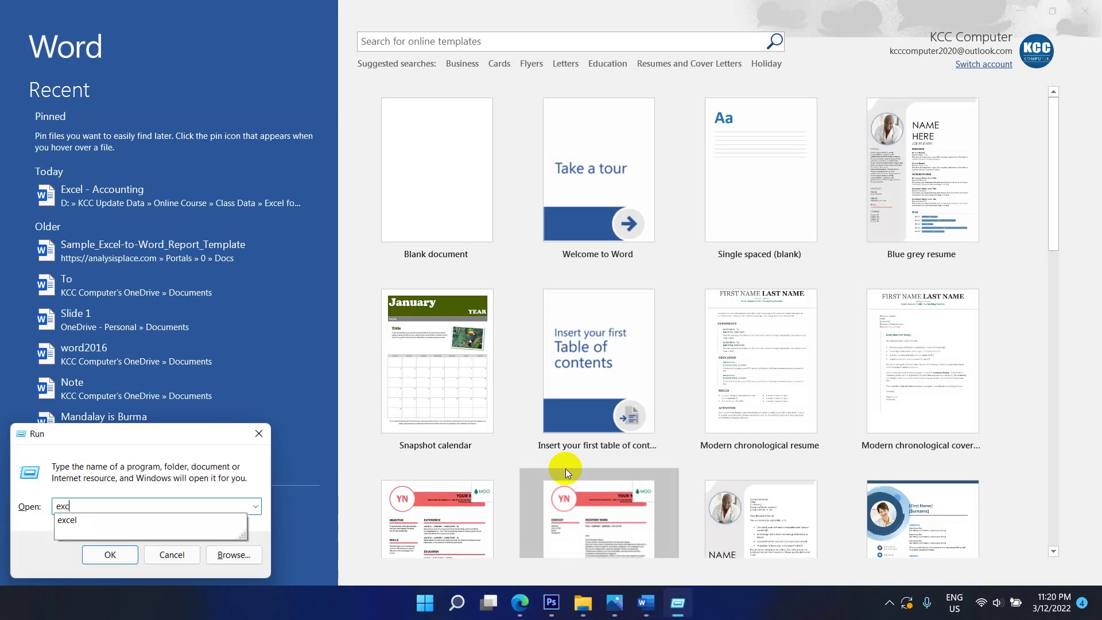
pyautogui.write('el')
pyautogui.press('Return')
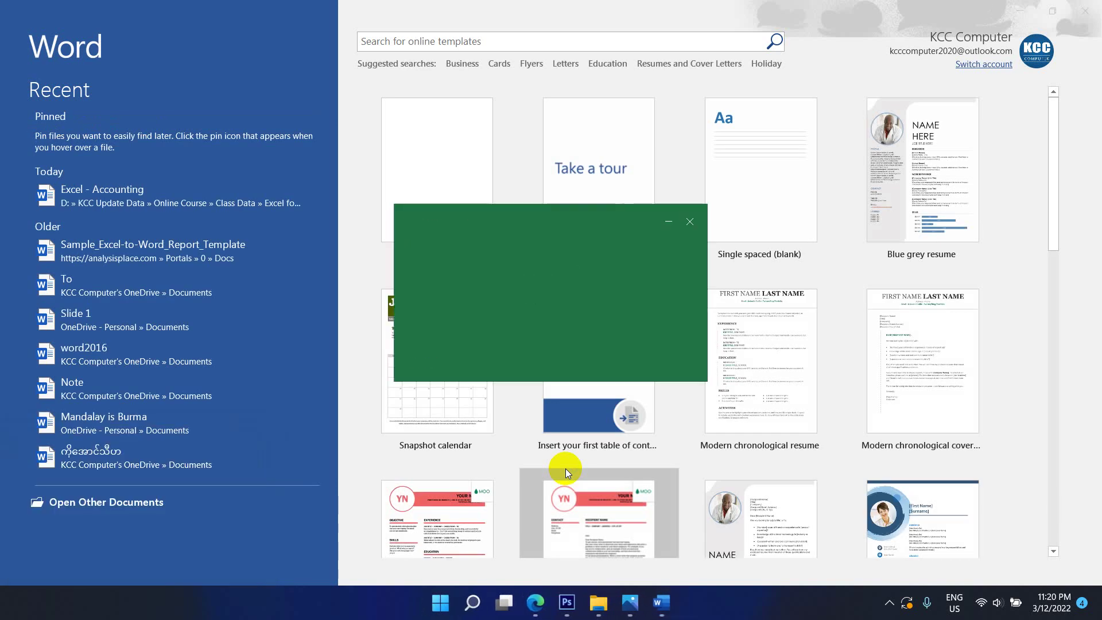
# Step: Launch Microsoft PowerPoint with the Run command powerpnt
pyautogui.press('super+r')
pyautogui.write('p')
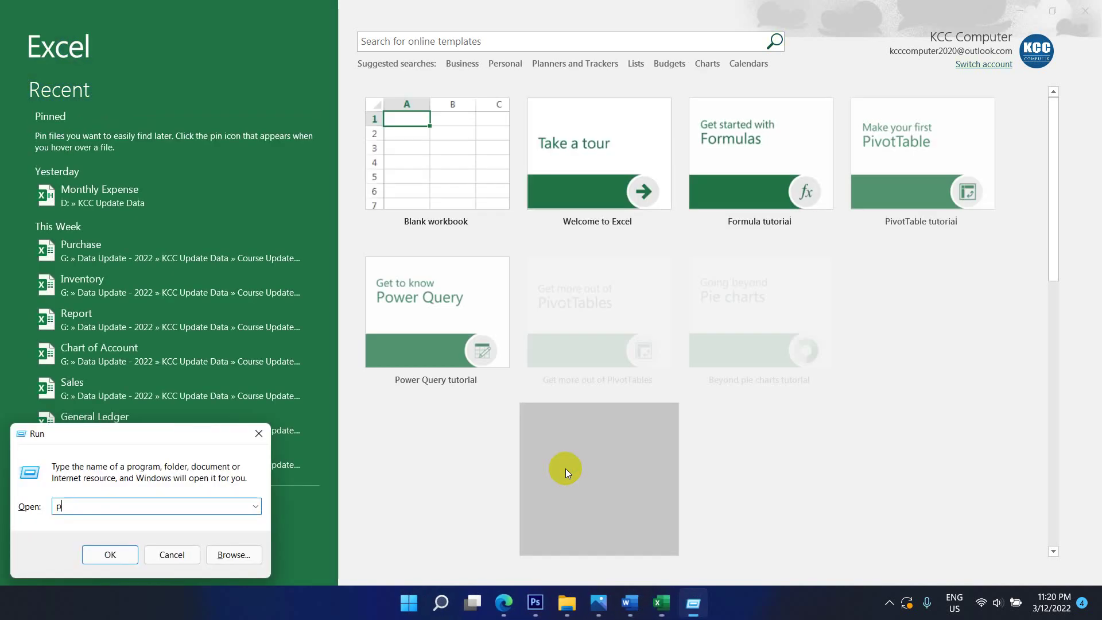
pyautogui.write('owerpnt')
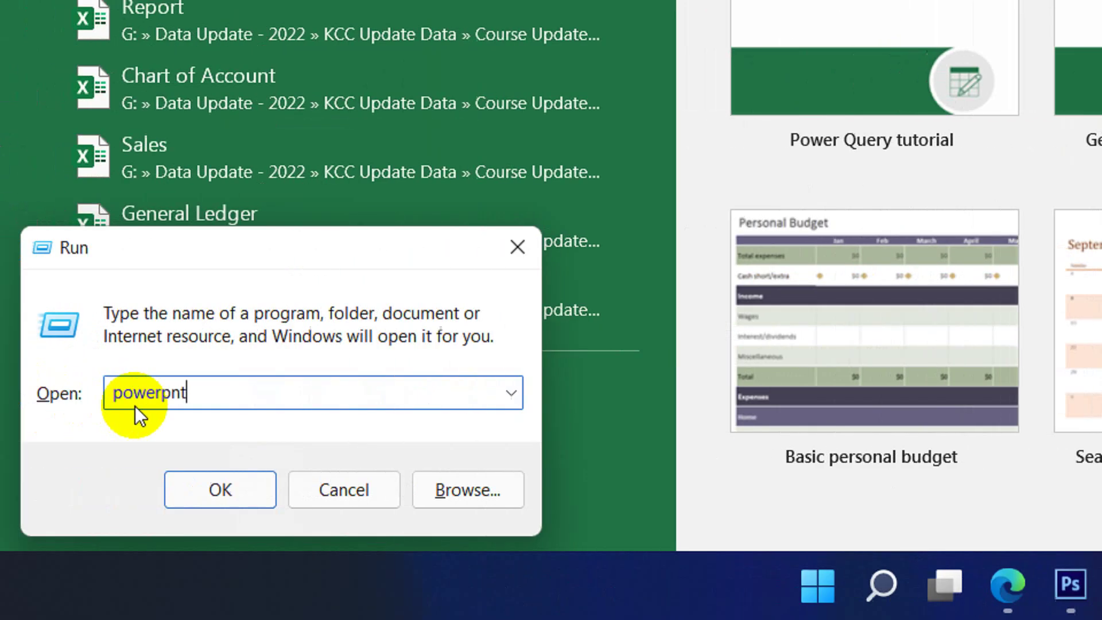
pyautogui.press('Return')
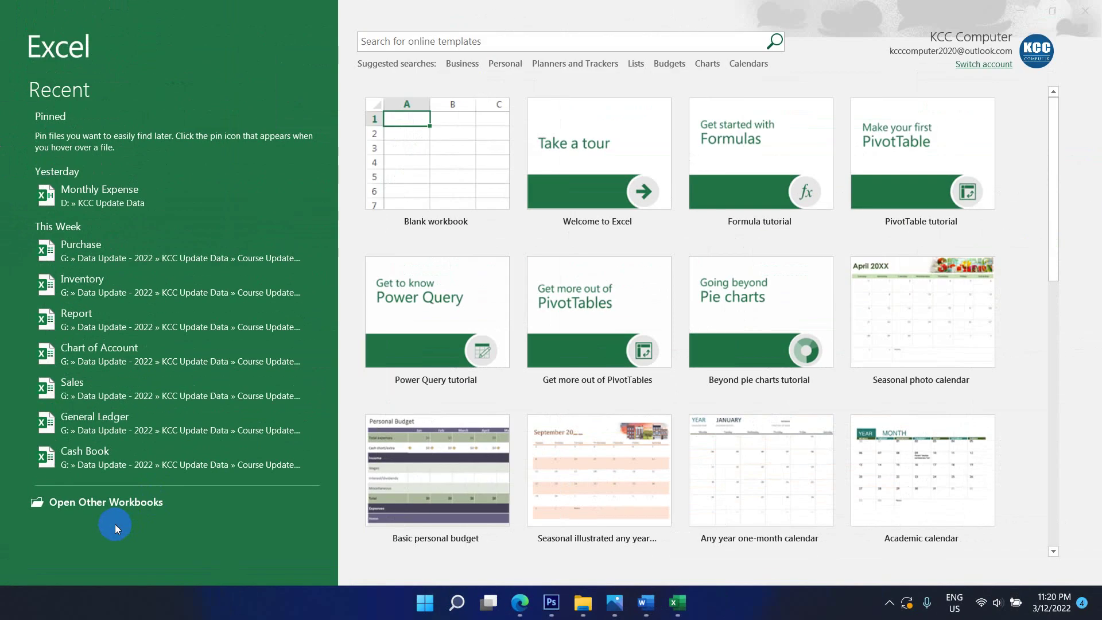
pyautogui.press('super+r')
pyautogui.write('power')
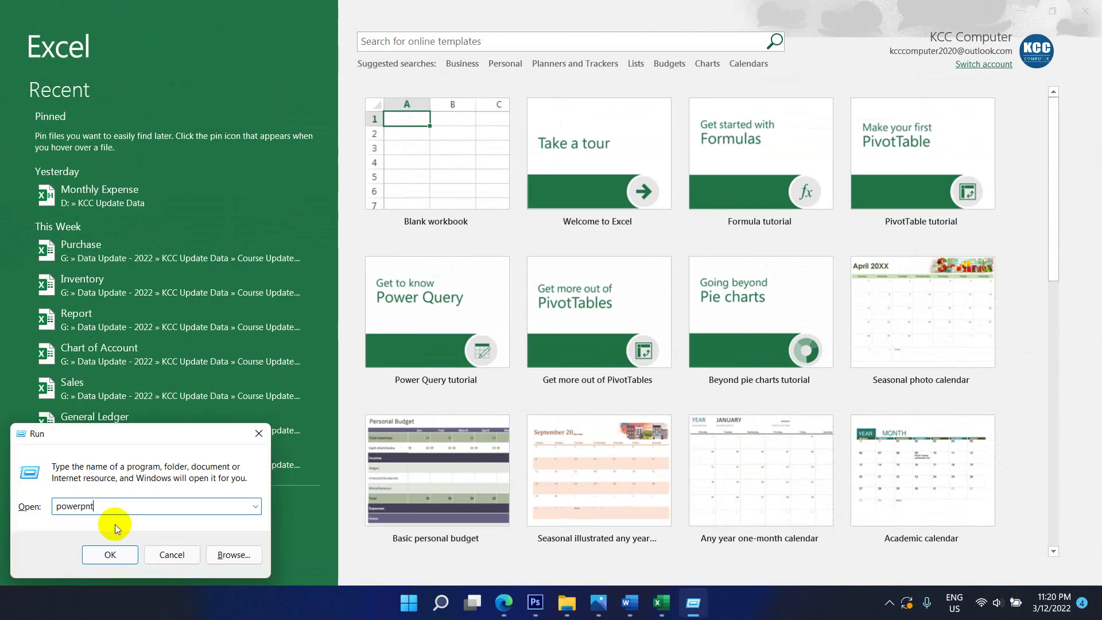
pyautogui.press('Return')
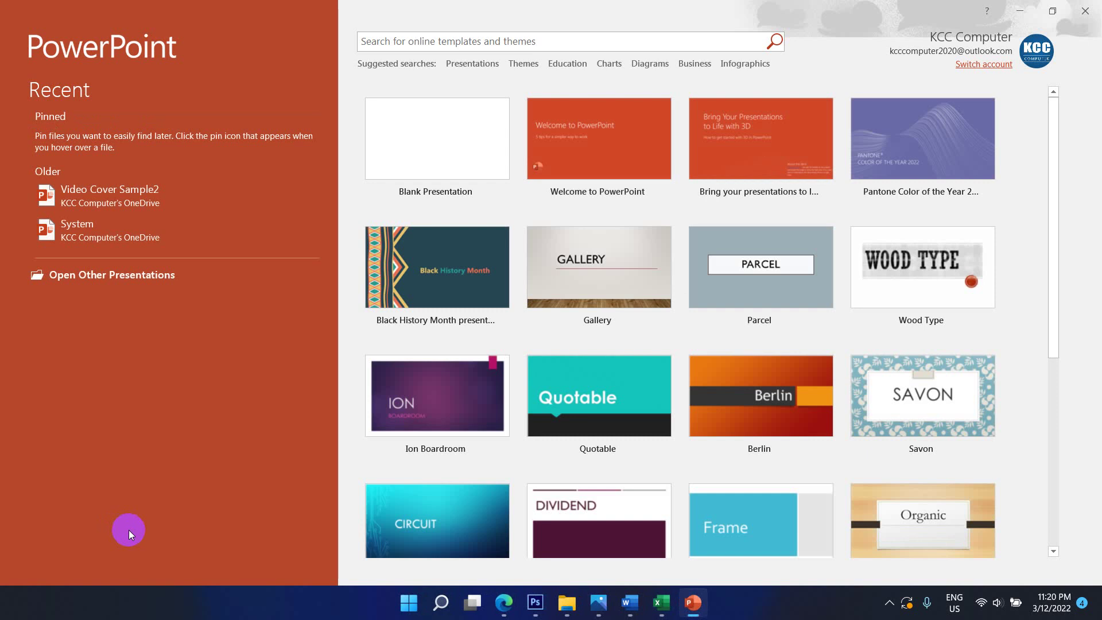
pyautogui.click(409, 603)
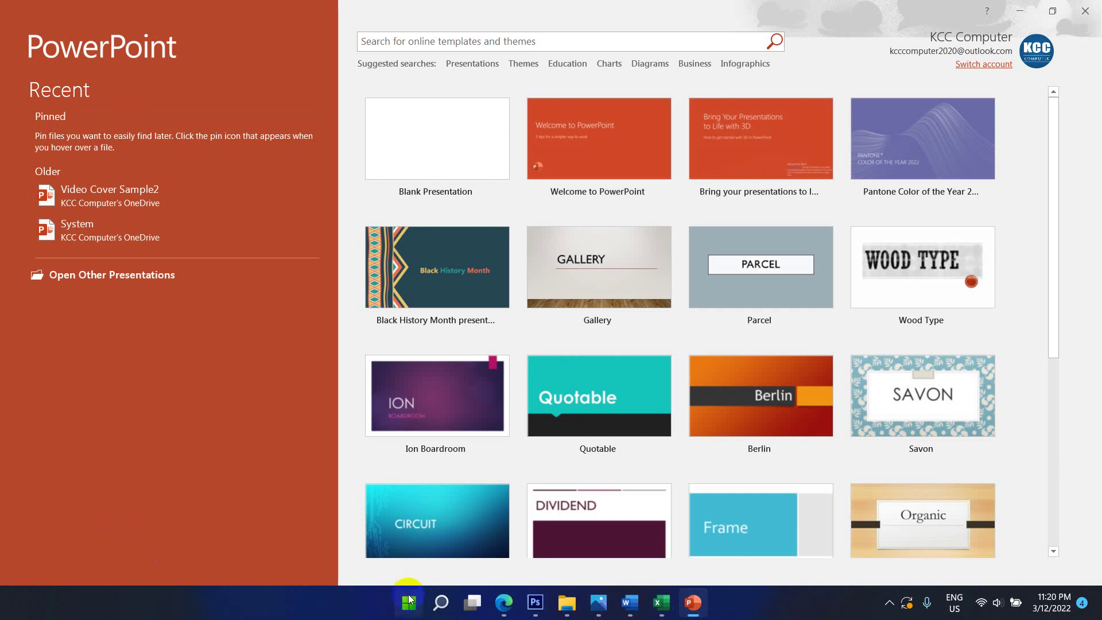
pyautogui.click(339, 602)
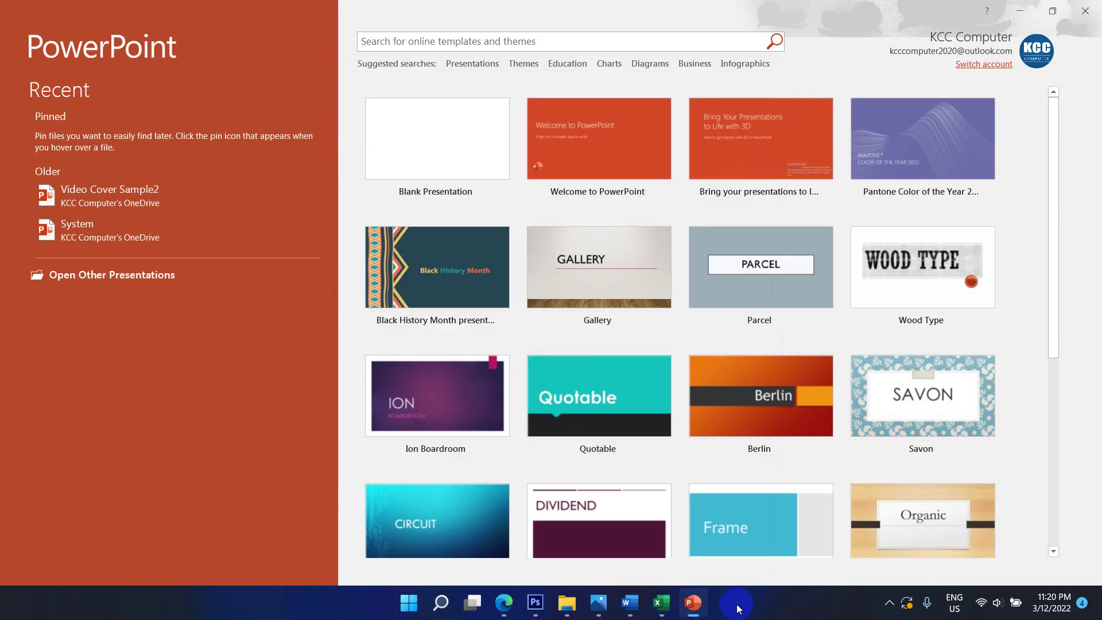
pyautogui.click(599, 603)
pyautogui.click(598, 607)
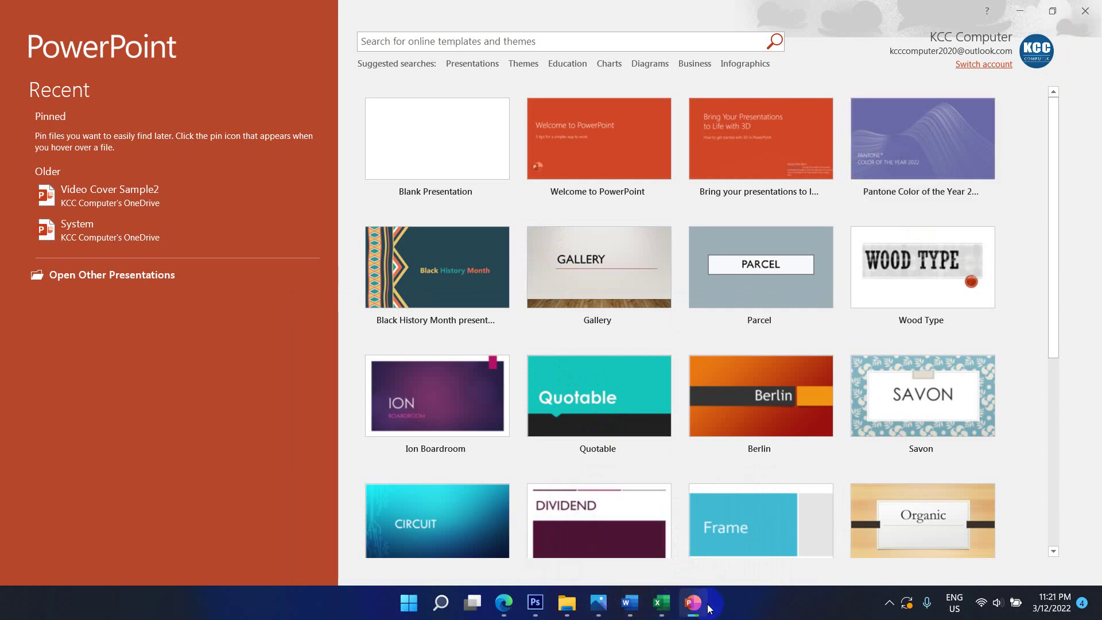
pyautogui.moveTo(703, 608)
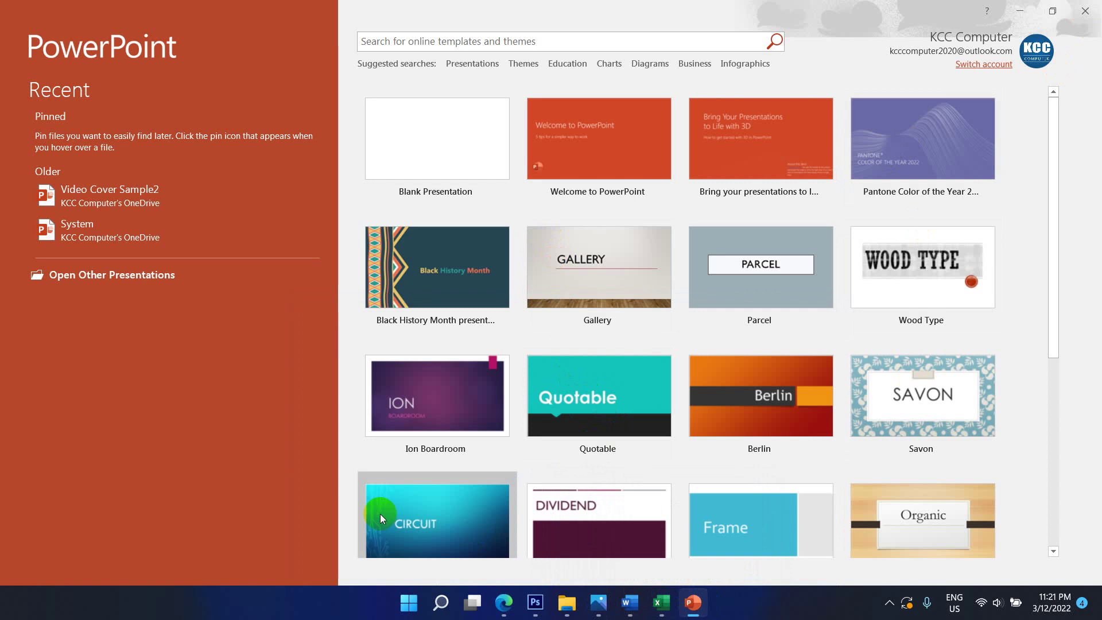
pyautogui.press('super+r')
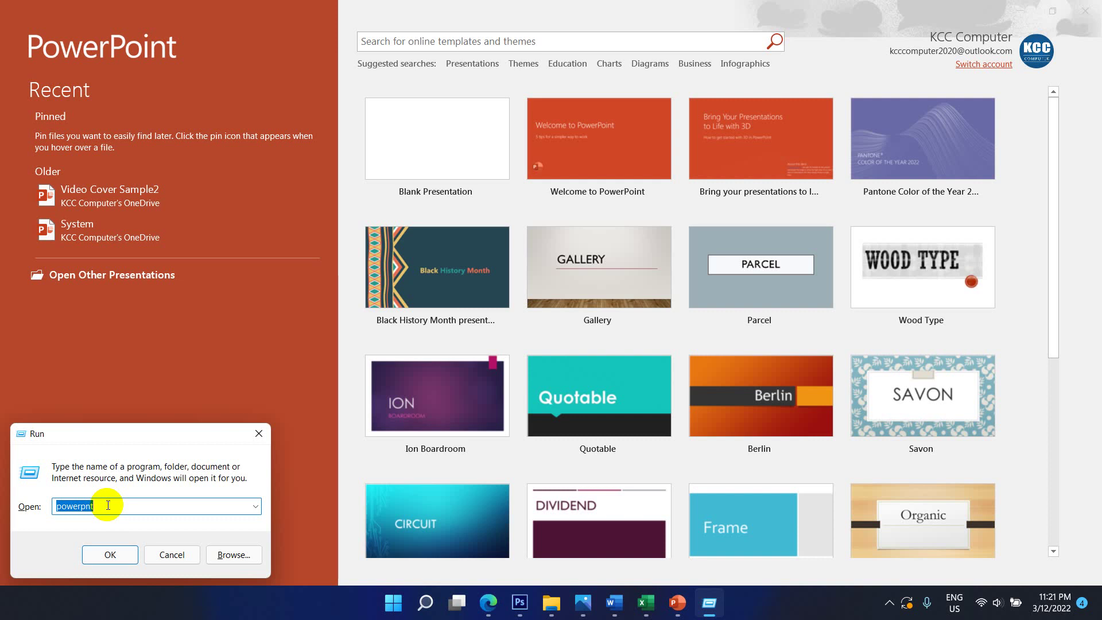
pyautogui.press('Return')
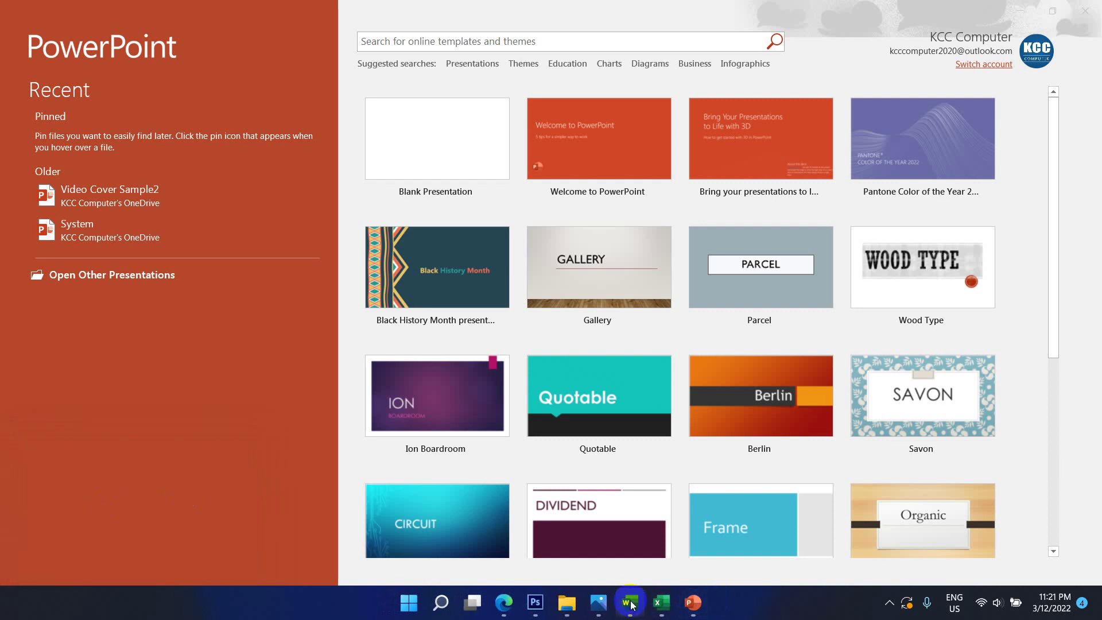
# Step: Switch to Photos to view the keyboard photo IMG_4749.JPG, and minimize it again
pyautogui.click(598, 602)
pyautogui.click(596, 604)
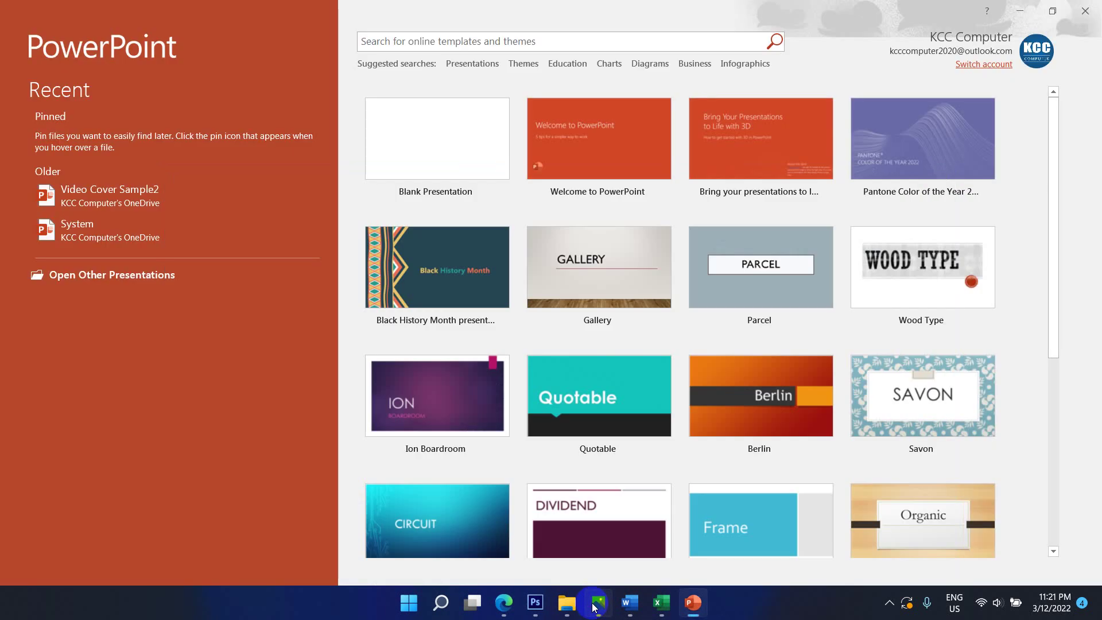
pyautogui.click(596, 604)
pyautogui.click(119, 434)
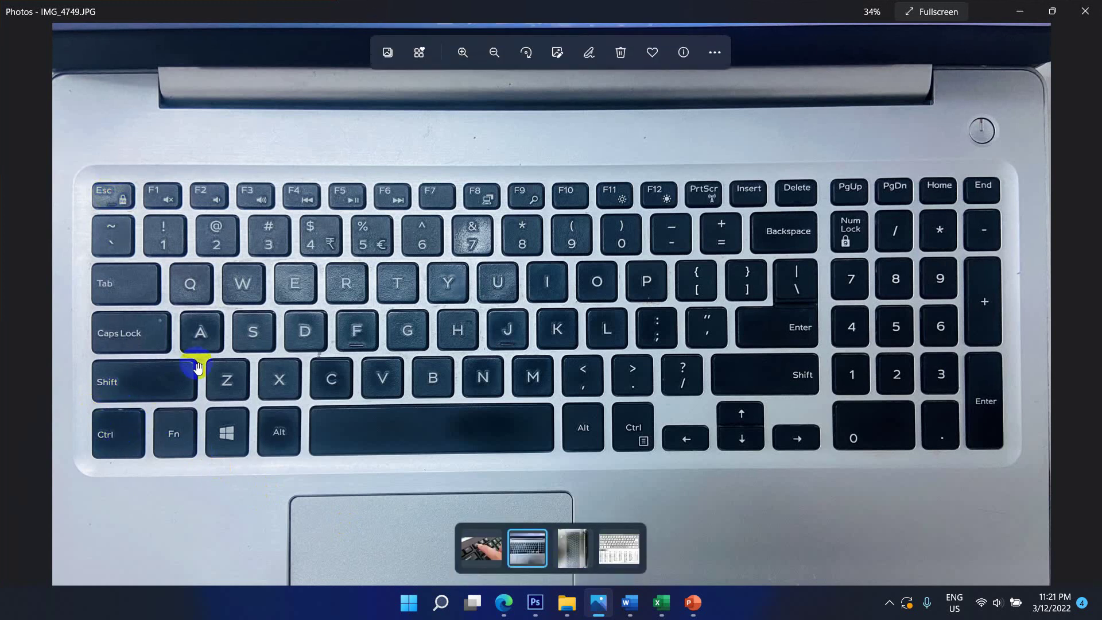
pyautogui.click(1020, 11)
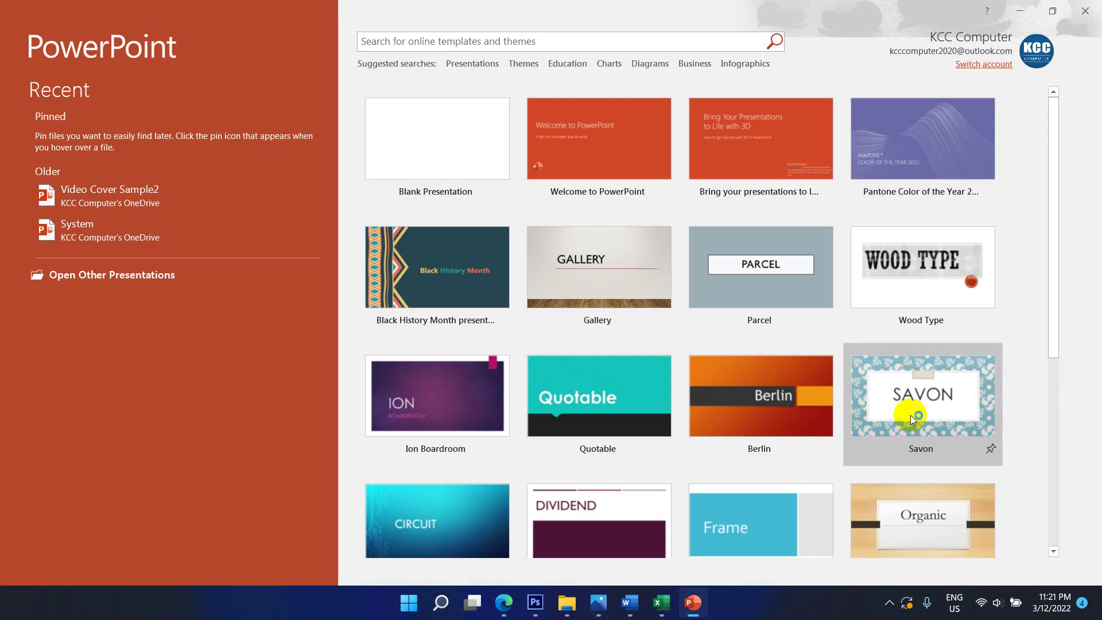
# Step: Start Task Manager and look up the executable name of the running Microsoft Word app in the process details
pyautogui.hotkey('ctrl', 'shift', 'Escape')
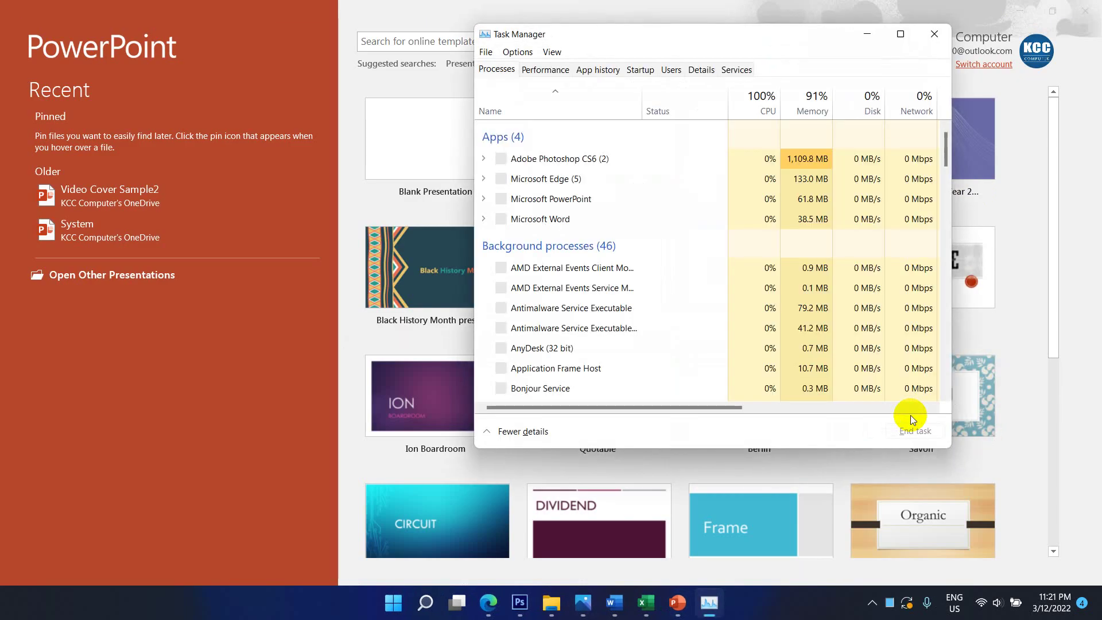
pyautogui.click(499, 70)
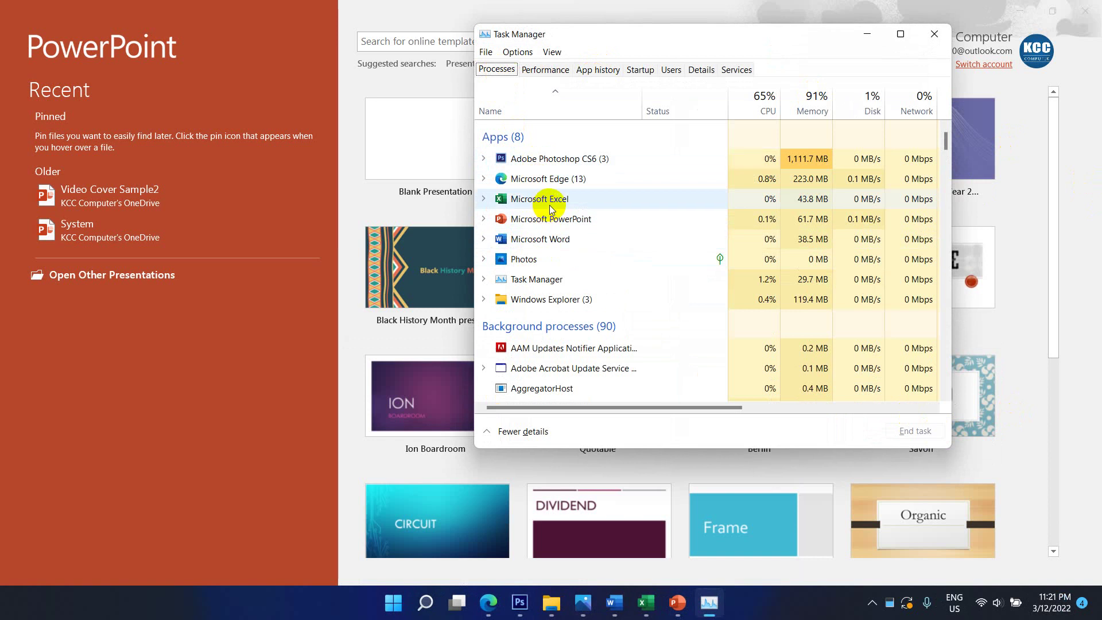
pyautogui.click(545, 240)
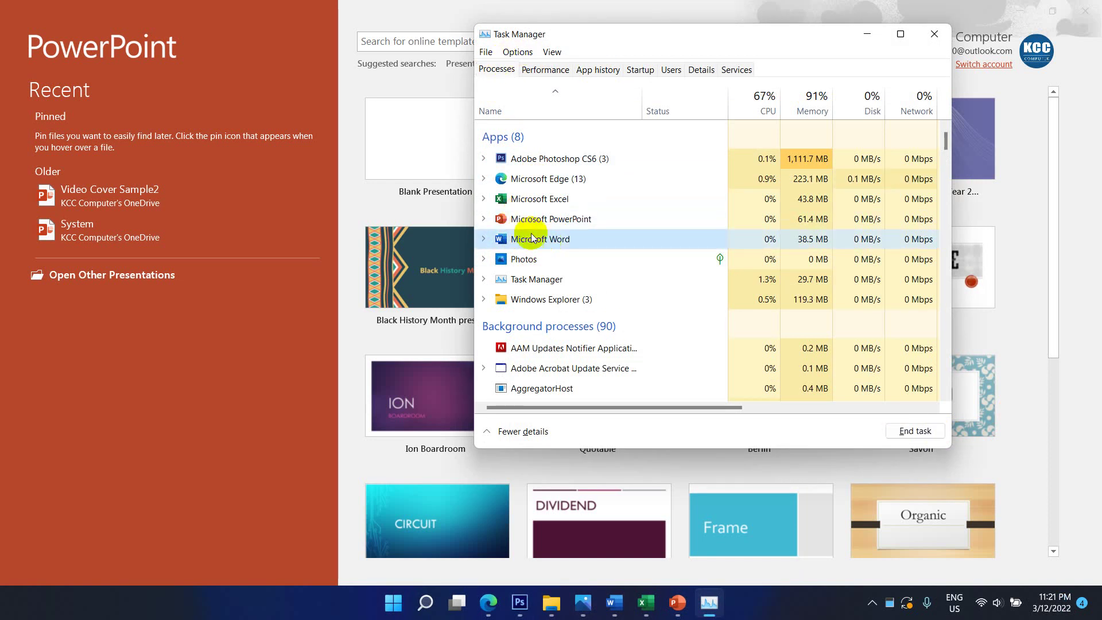
pyautogui.rightClick(522, 245)
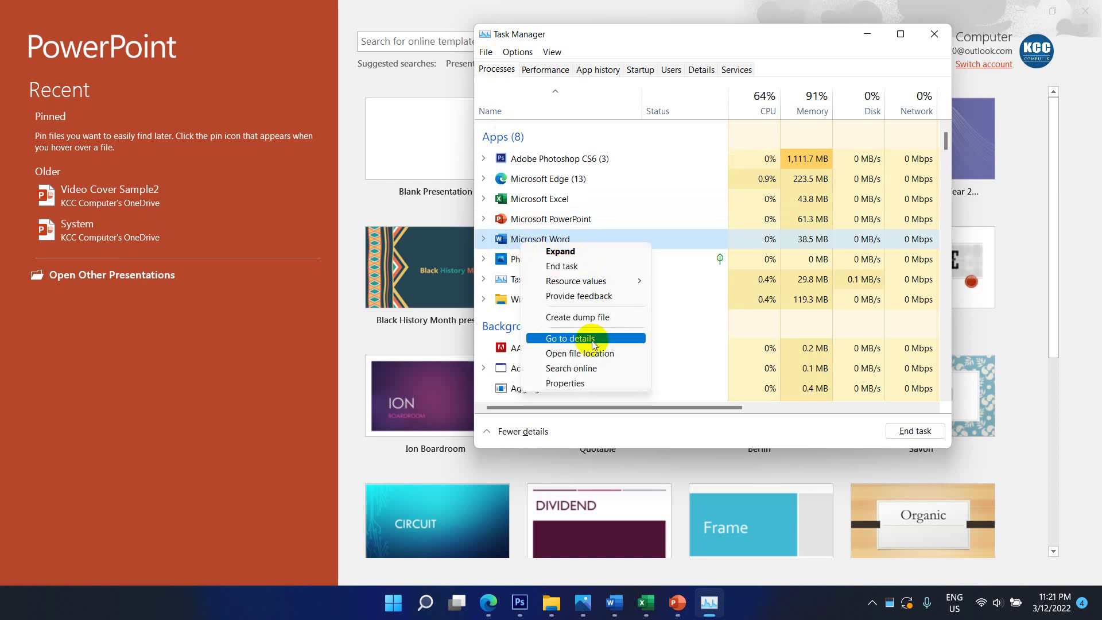
pyautogui.click(592, 341)
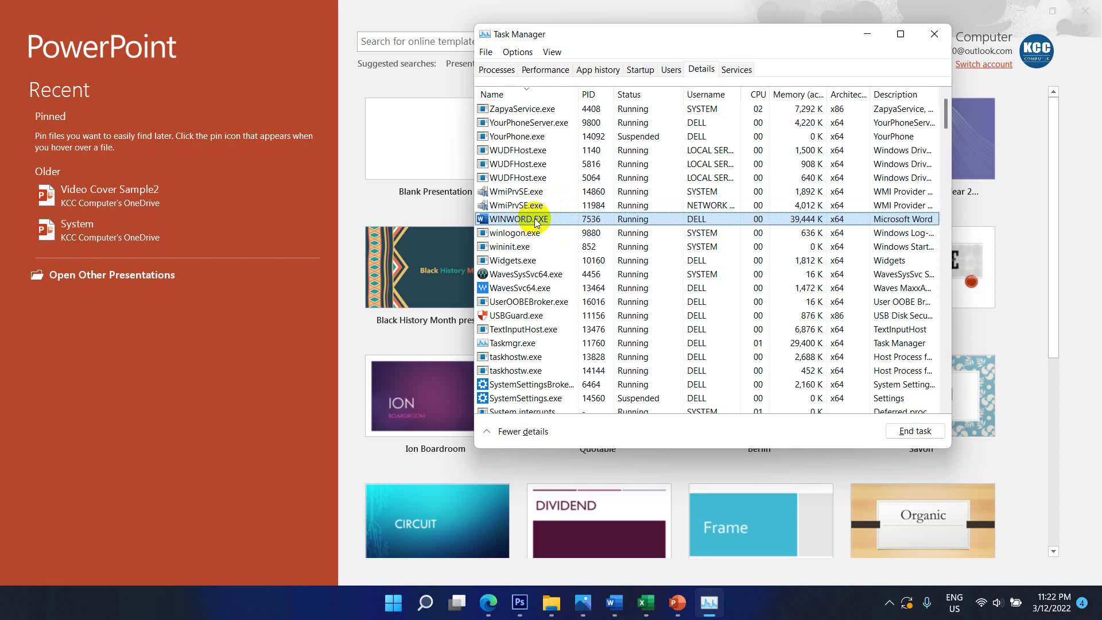
# Step: Look up Microsoft PowerPoint's executable name in the process details, and select the Photoshop.exe entry near it
pyautogui.click(497, 70)
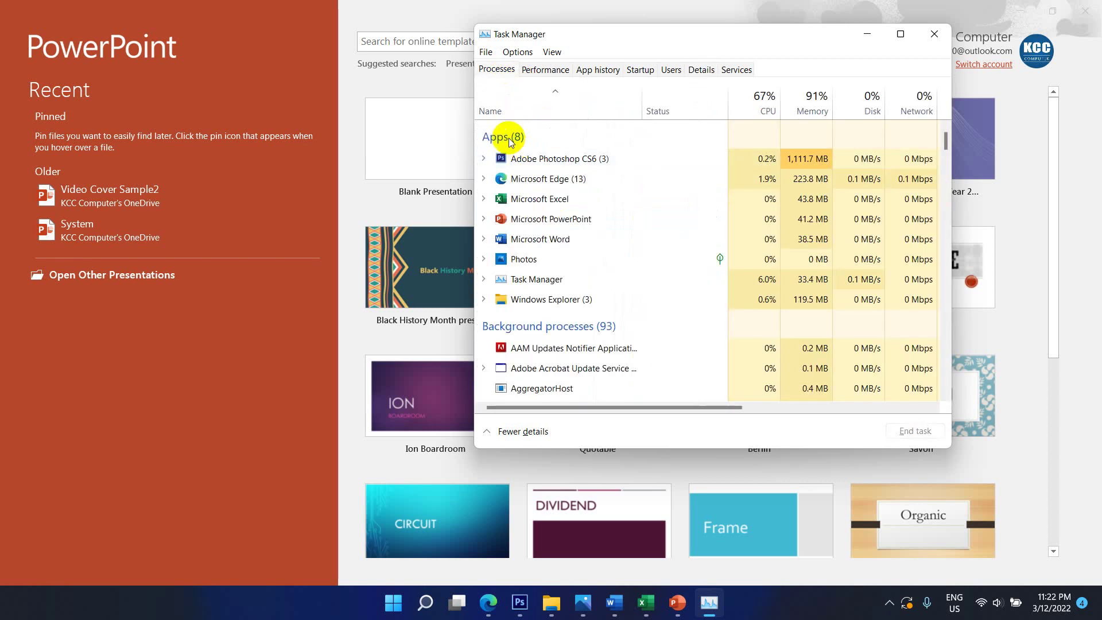
pyautogui.rightClick(546, 221)
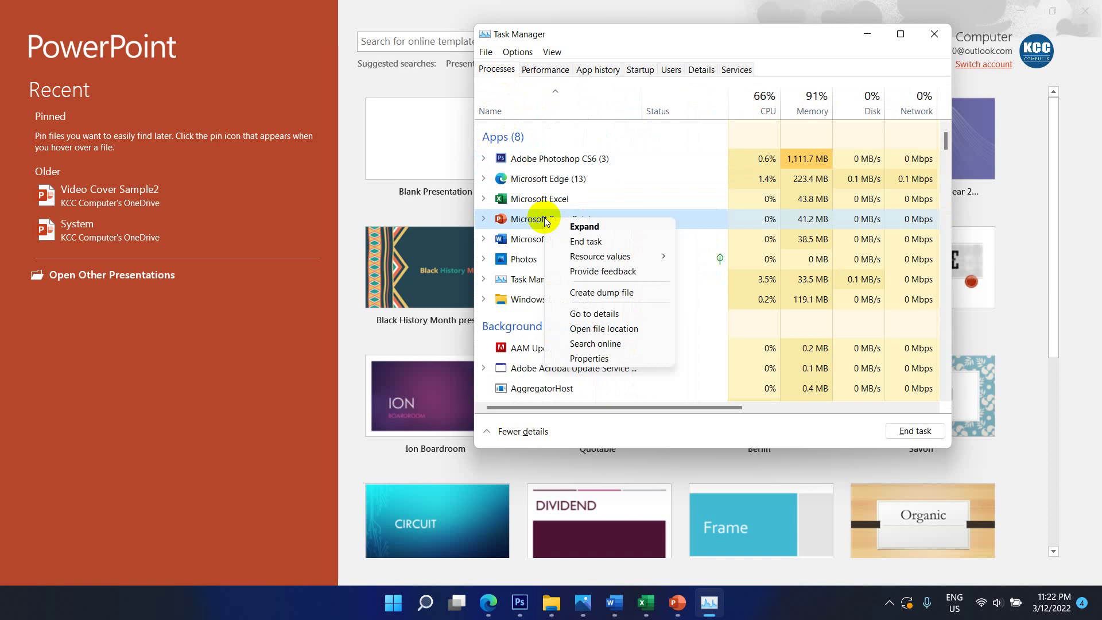
pyautogui.click(610, 314)
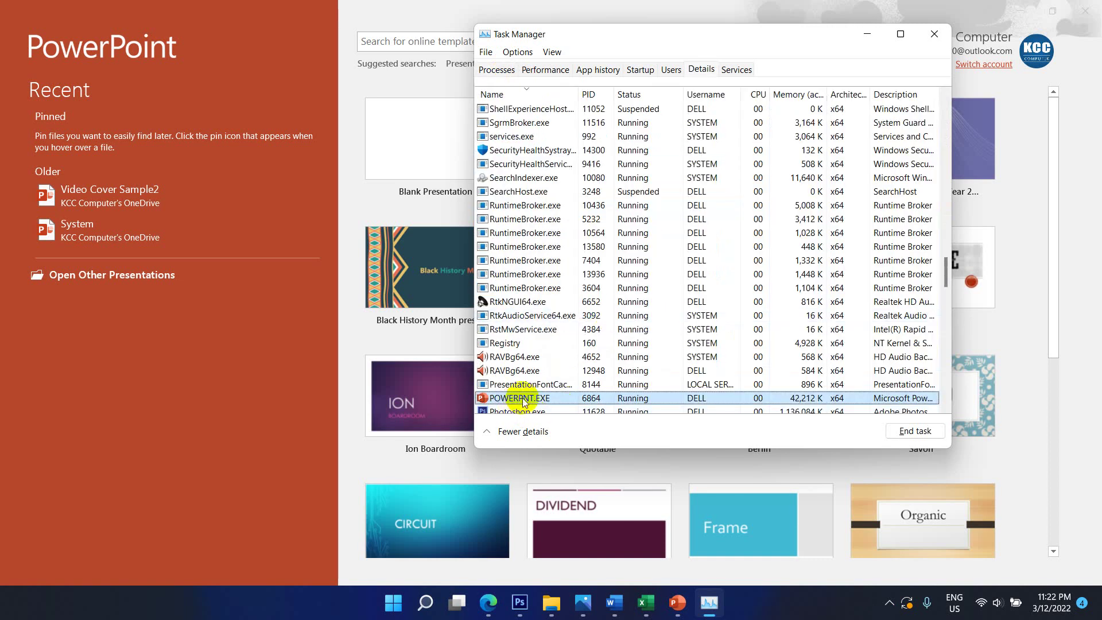
pyautogui.scroll(-1, 523, 401)
pyautogui.click(522, 372)
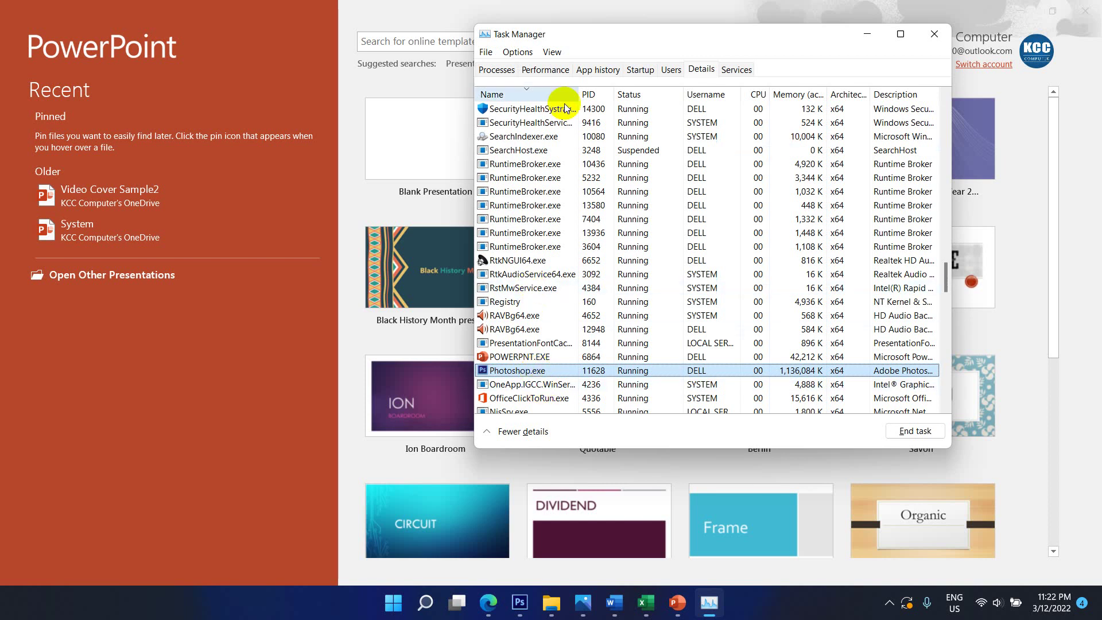
# Step: Return to the list of running apps and look up Microsoft Excel's executable name in the process details
pyautogui.click(504, 71)
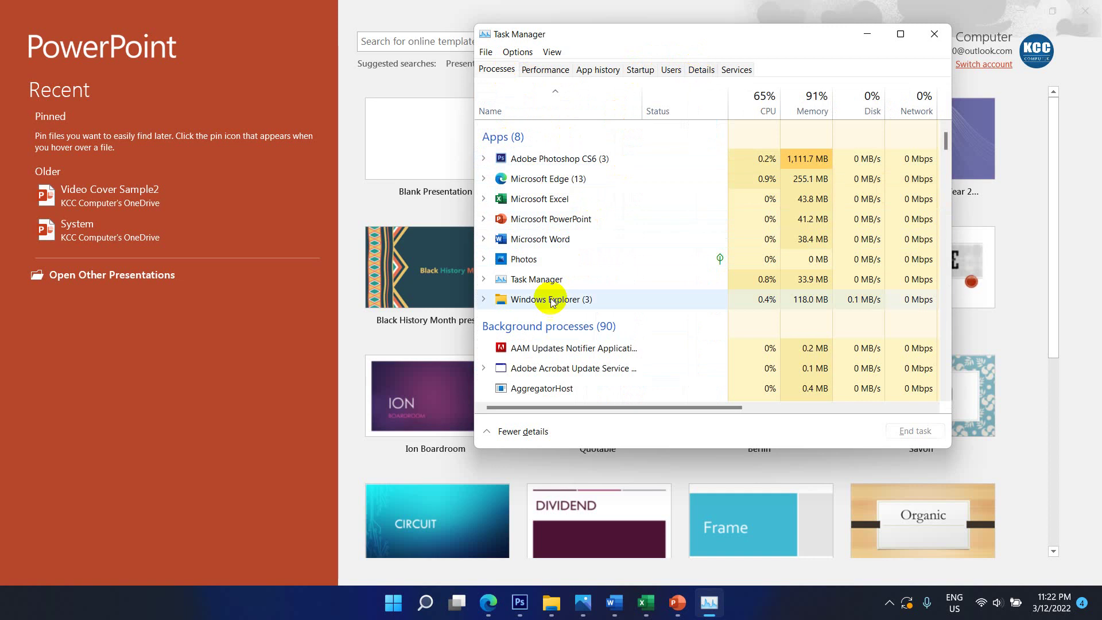
pyautogui.rightClick(547, 199)
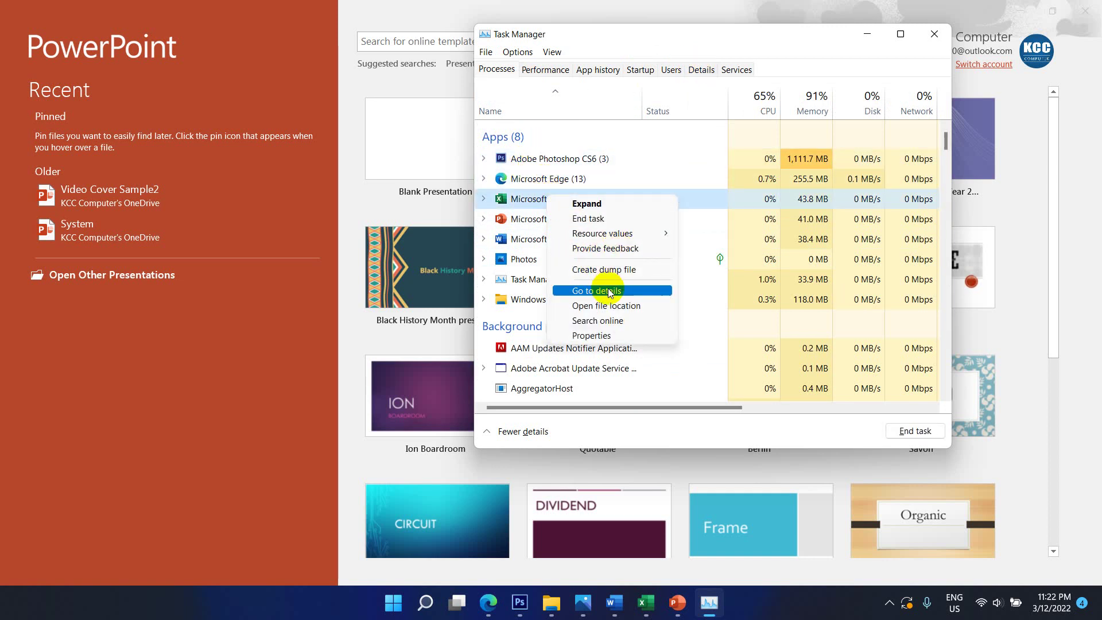
pyautogui.click(580, 290)
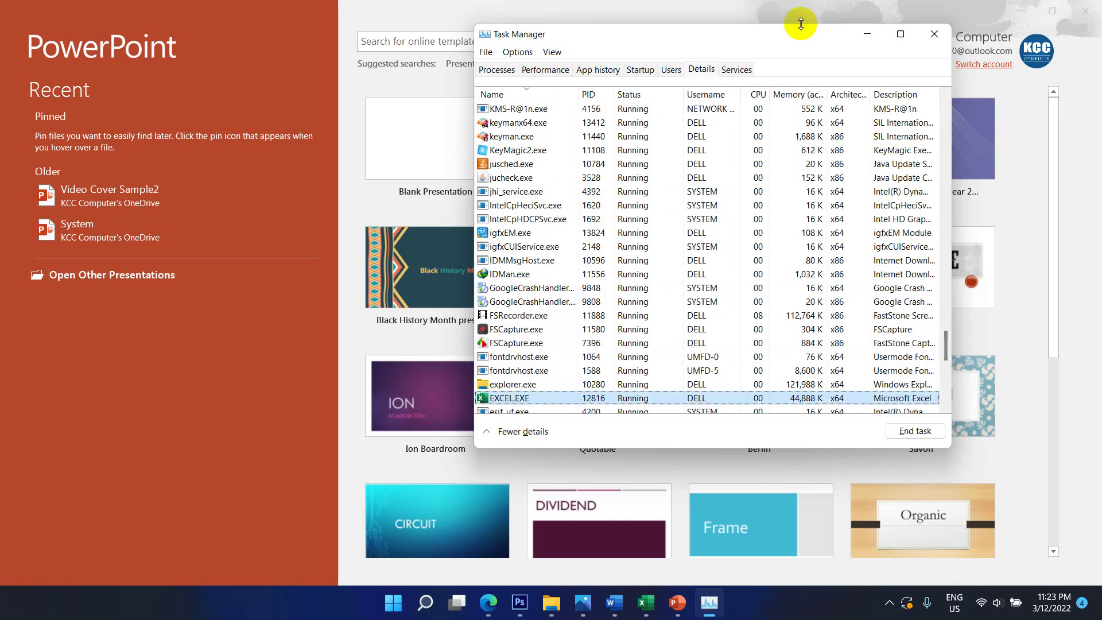
# Step: Close Task Manager and the open PowerPoint, Excel and Word windows
pyautogui.click(934, 33)
pyautogui.click(1085, 11)
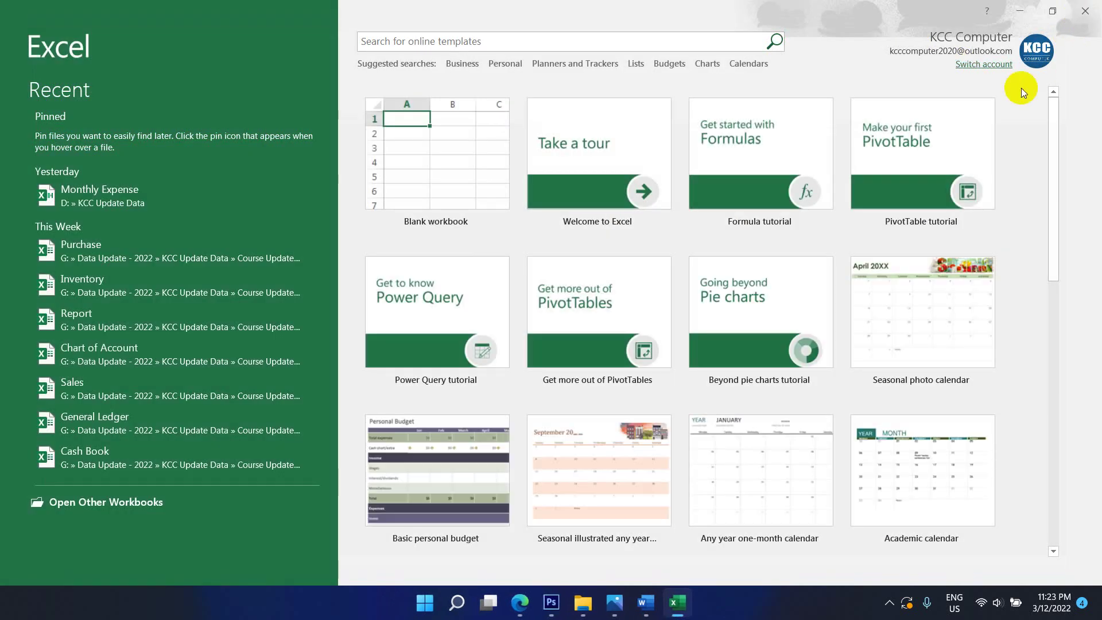
pyautogui.click(1085, 10)
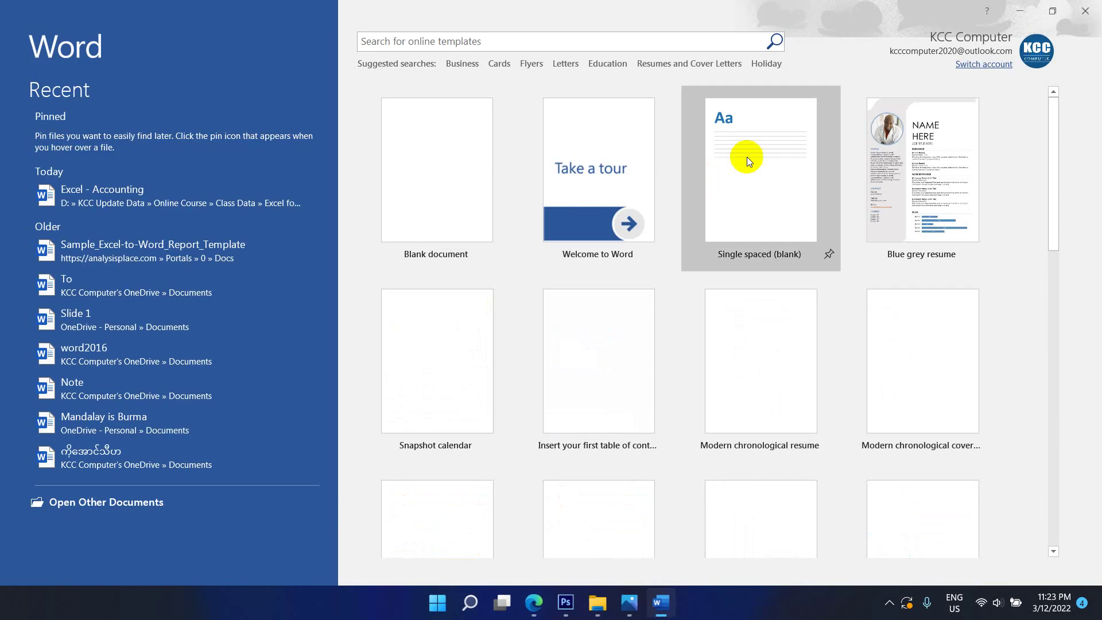
pyautogui.click(1093, 14)
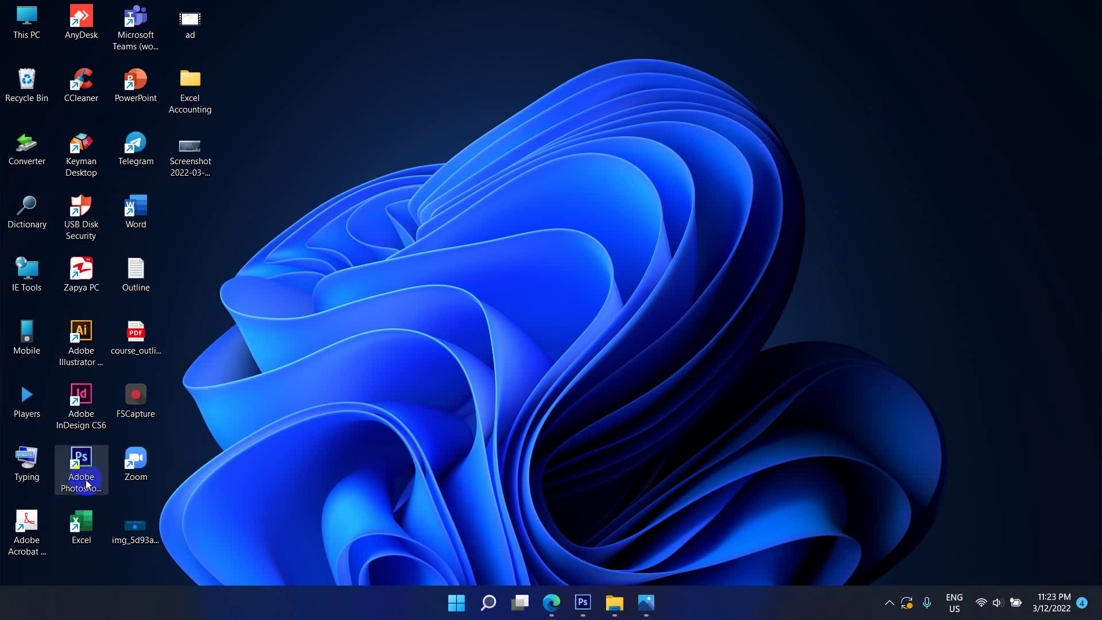
# Step: Launch Zoom, look up its executable name in Task Manager's process details, and close the Zoom window
pyautogui.doubleClick(146, 458)
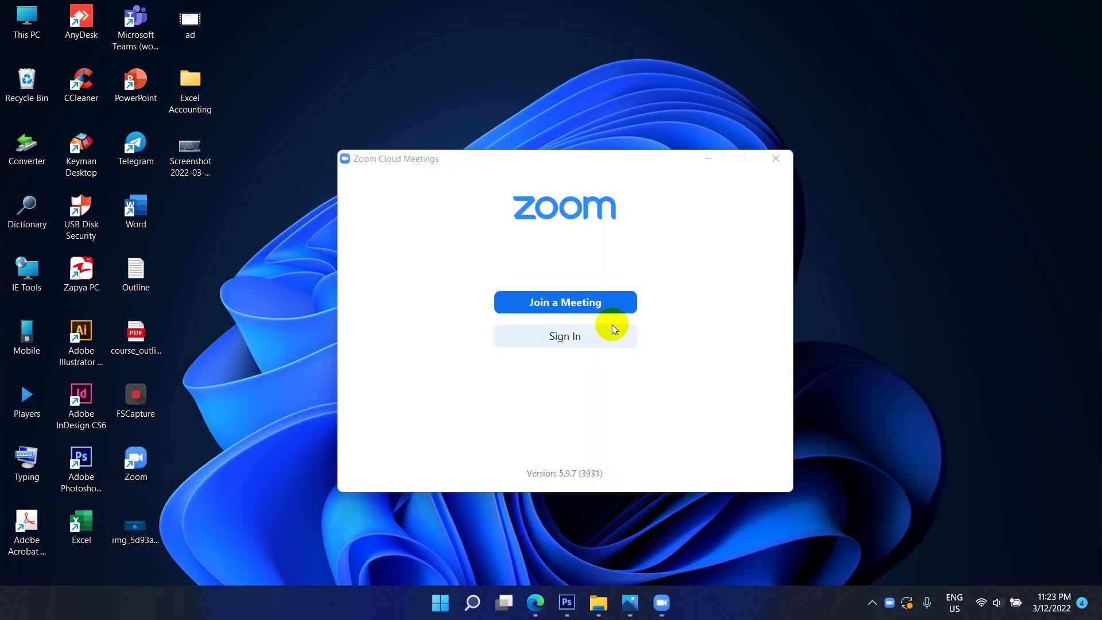
pyautogui.hotkey('ctrl', 'shift', 'Escape')
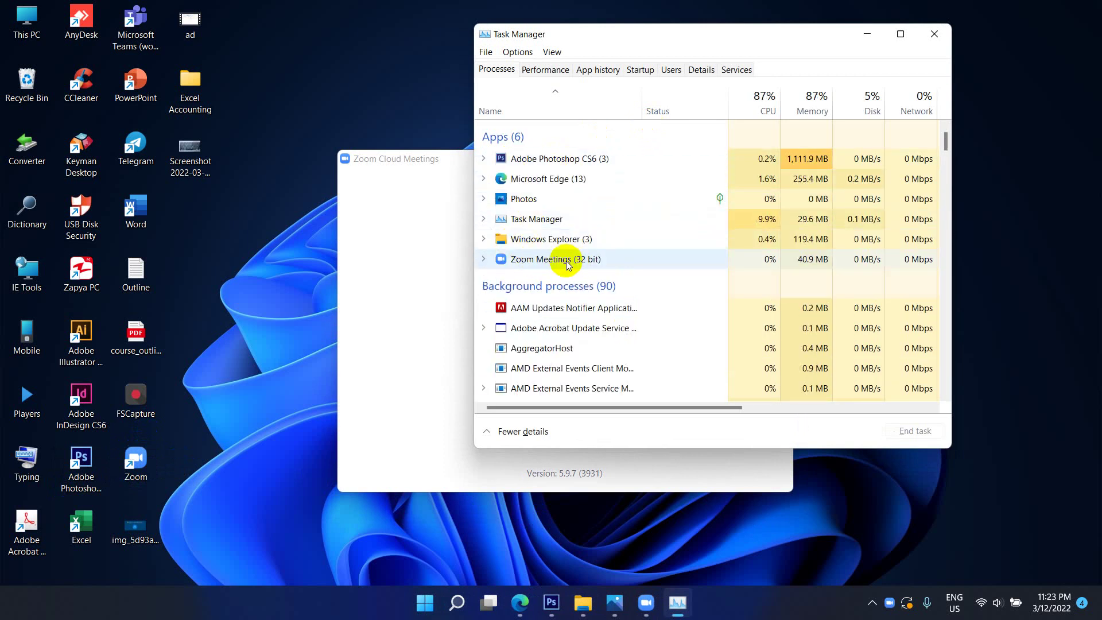
pyautogui.click(568, 263)
pyautogui.rightClick(567, 263)
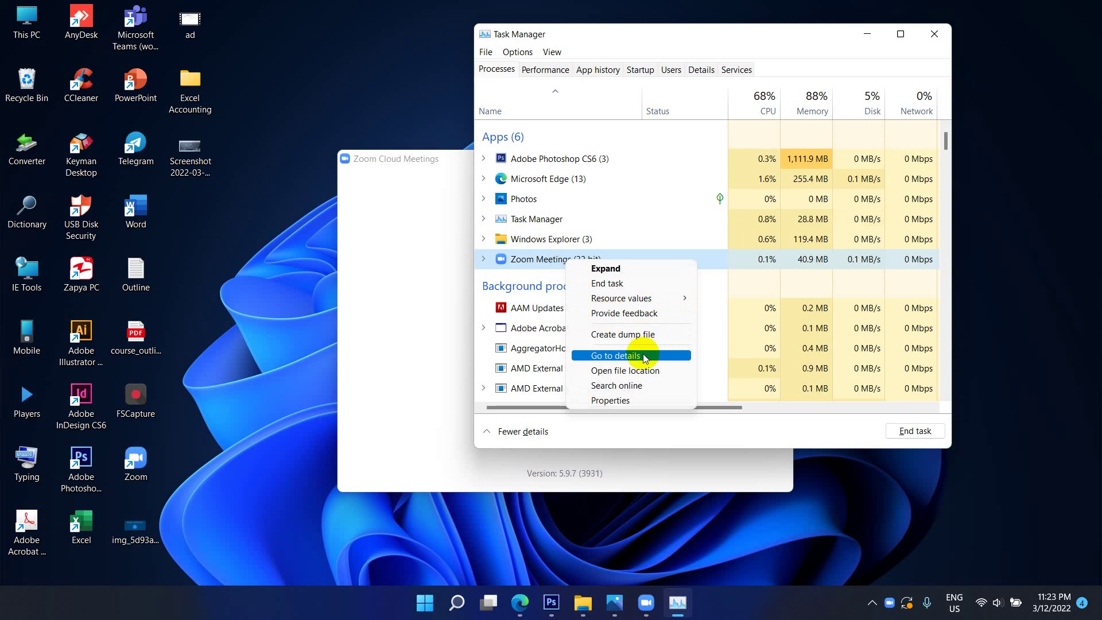
pyautogui.click(643, 356)
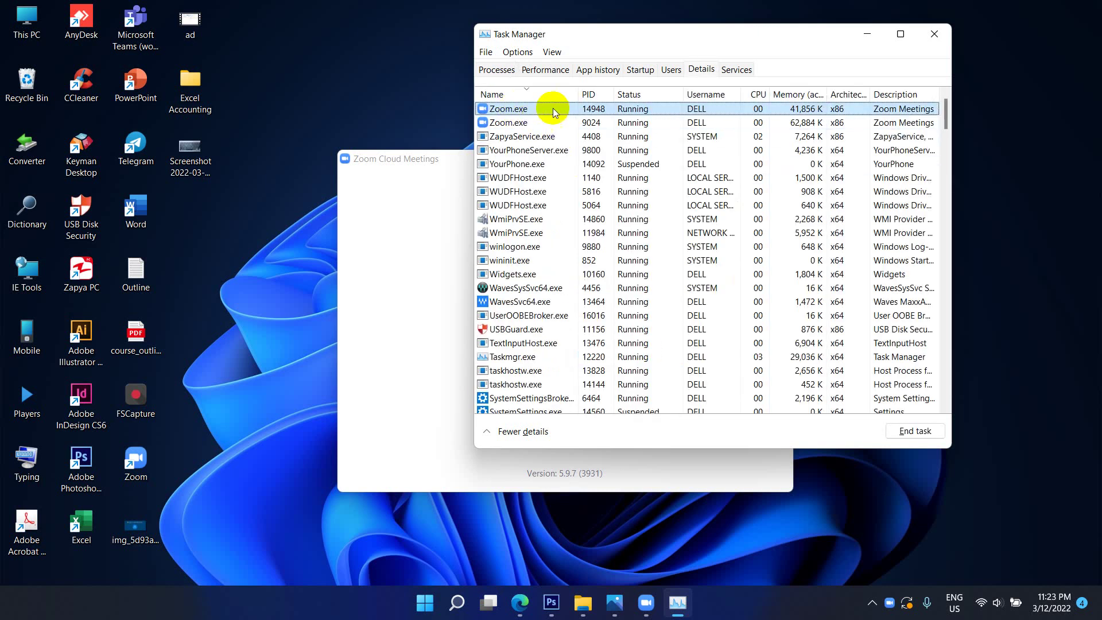
pyautogui.click(456, 158)
pyautogui.click(775, 158)
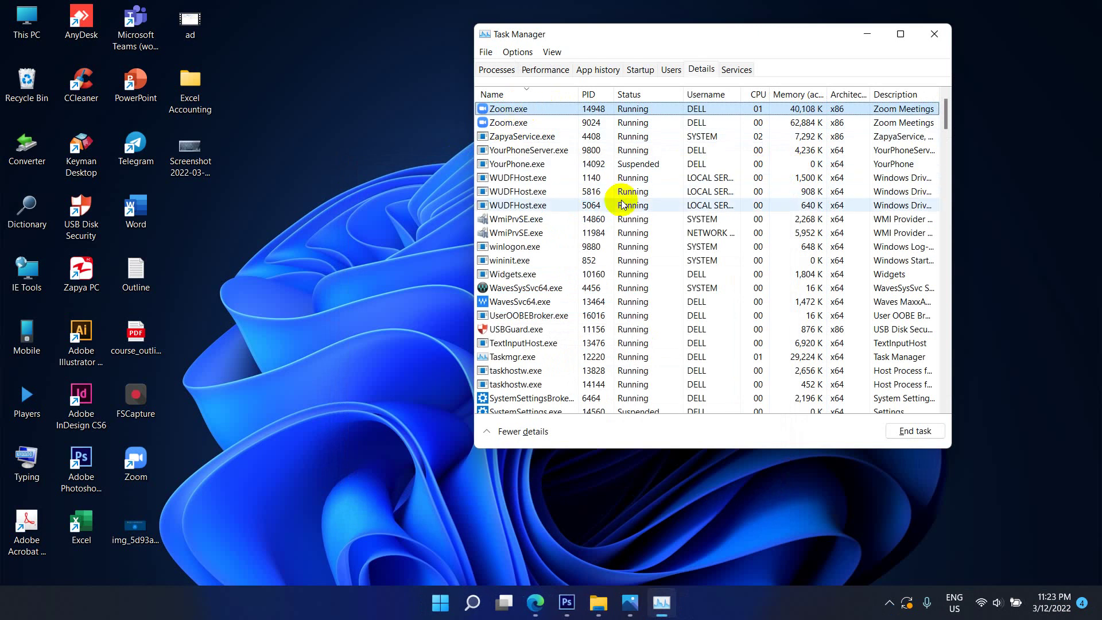
# Step: Try to launch Zoom with the Run command zoom, dismiss the Run dialog and close Task Manager
pyautogui.press('super+r')
pyautogui.write('zoom')
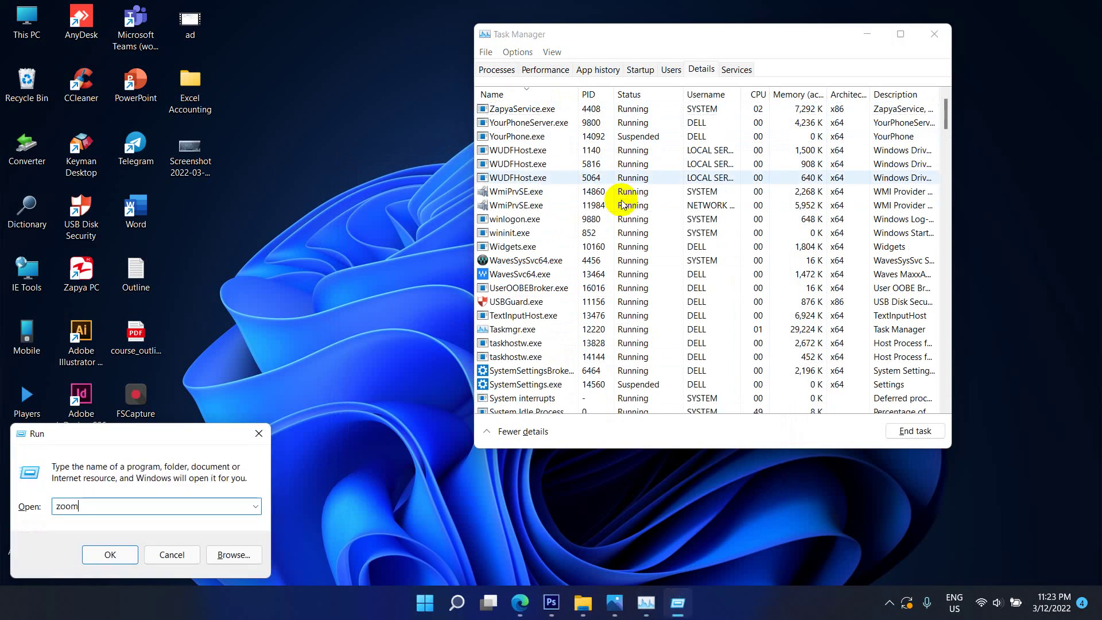
pyautogui.press('Return')
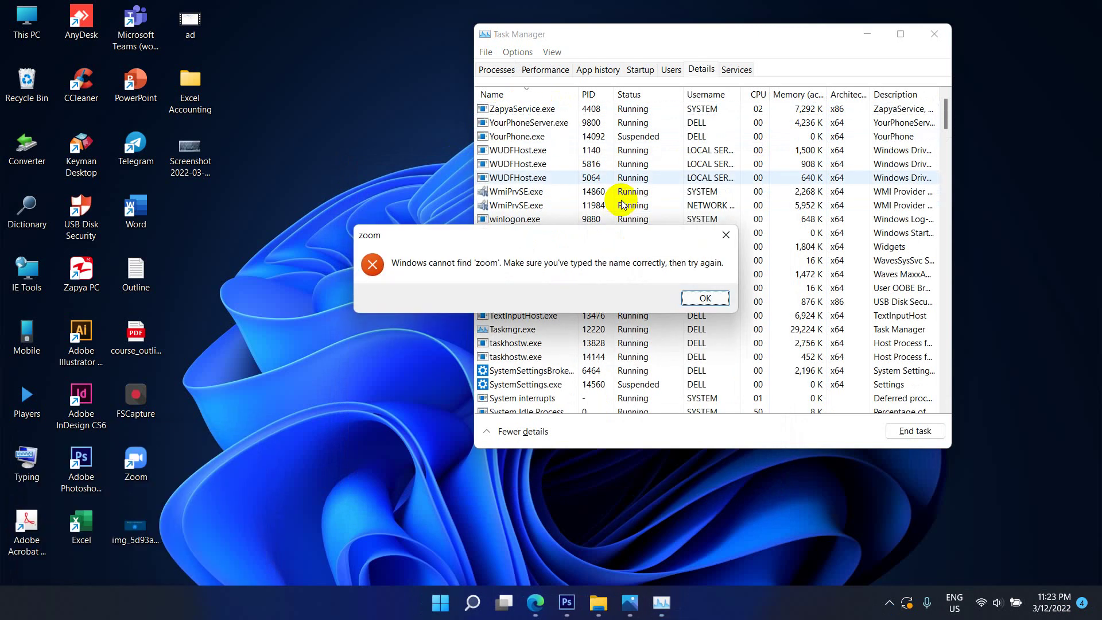
pyautogui.click(726, 234)
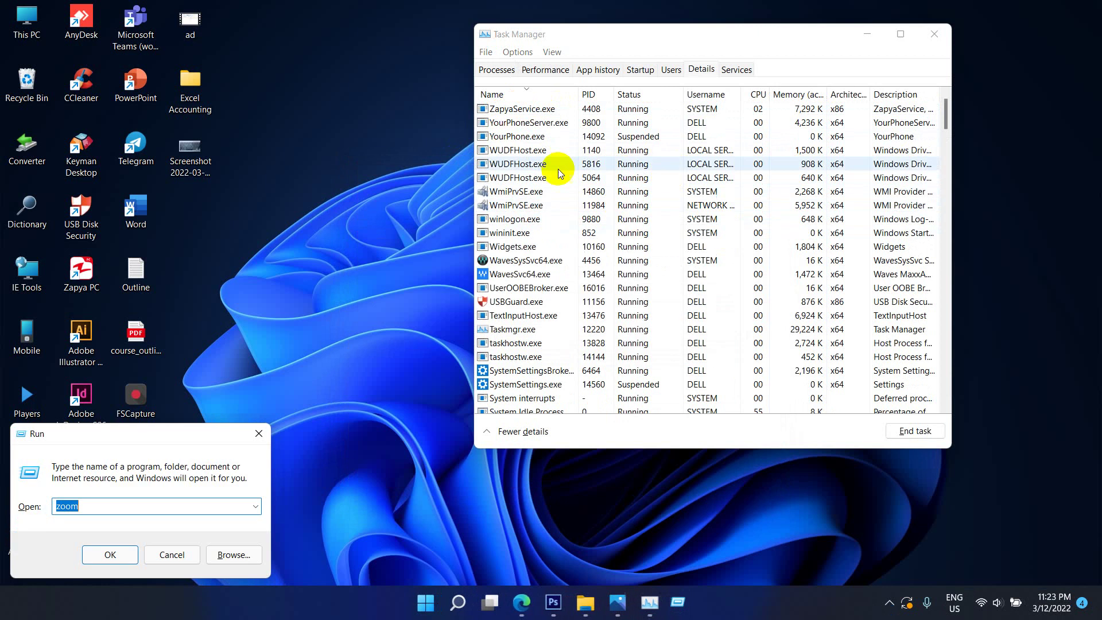
pyautogui.click(267, 431)
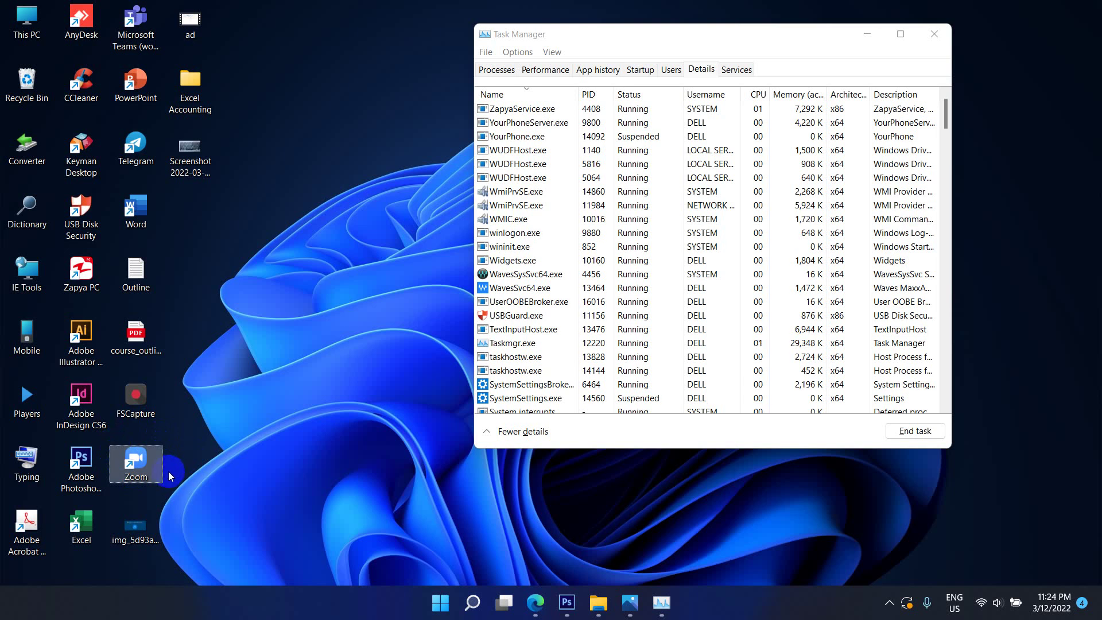
pyautogui.moveTo(497, 35); pyautogui.dragTo(544, 39)
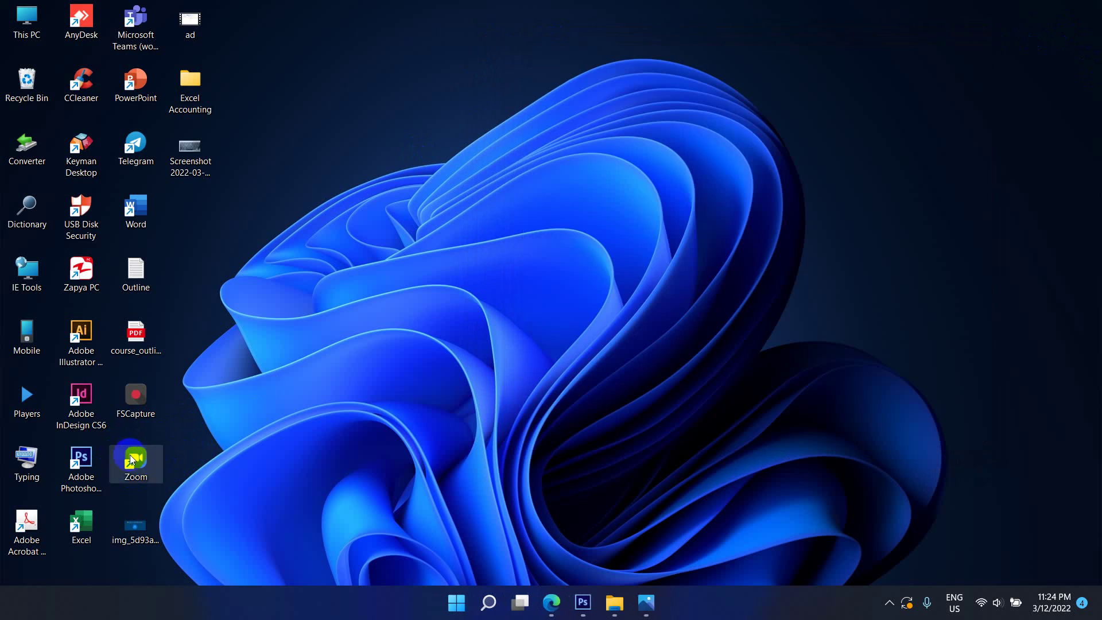
# Step: Create a second shortcut on the desktop from the existing Zoom shortcut
pyautogui.click(127, 455)
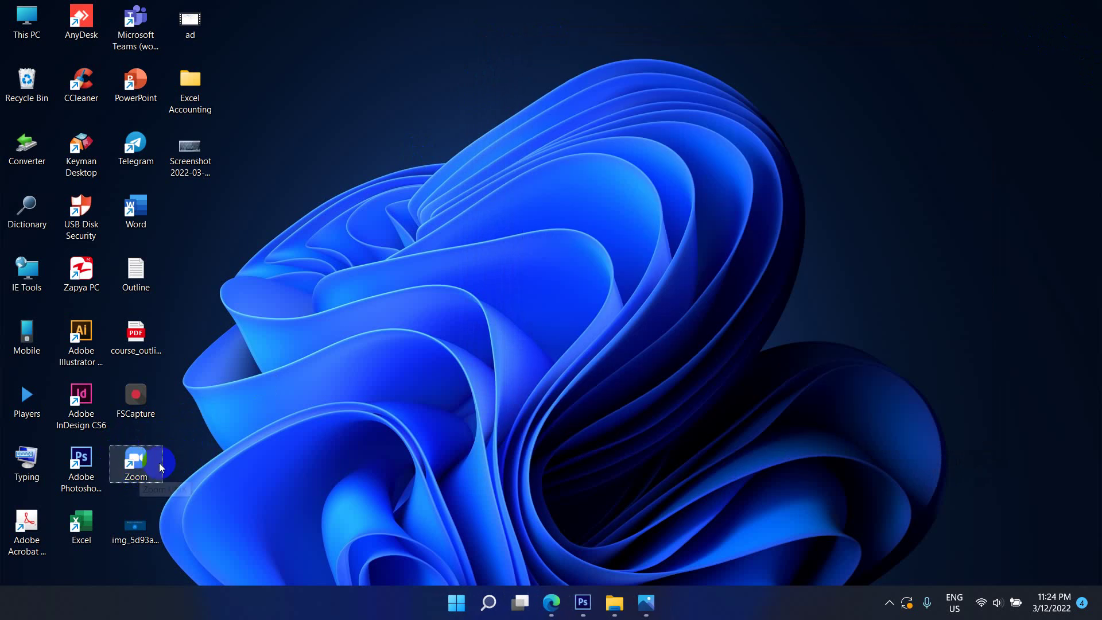
pyautogui.rightClick(139, 458)
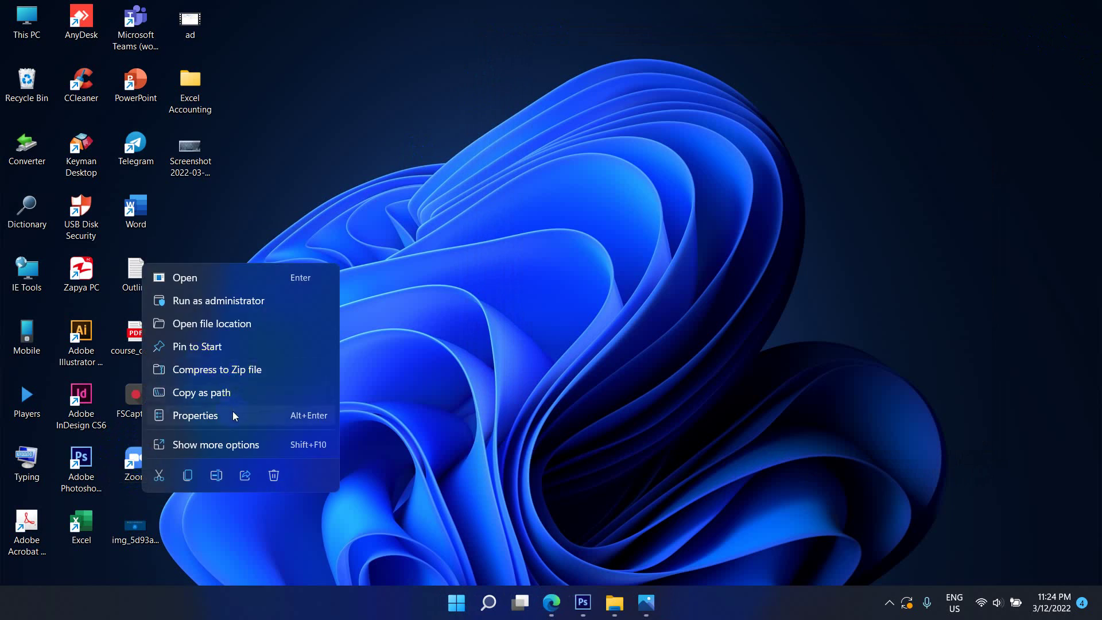
pyautogui.click(202, 445)
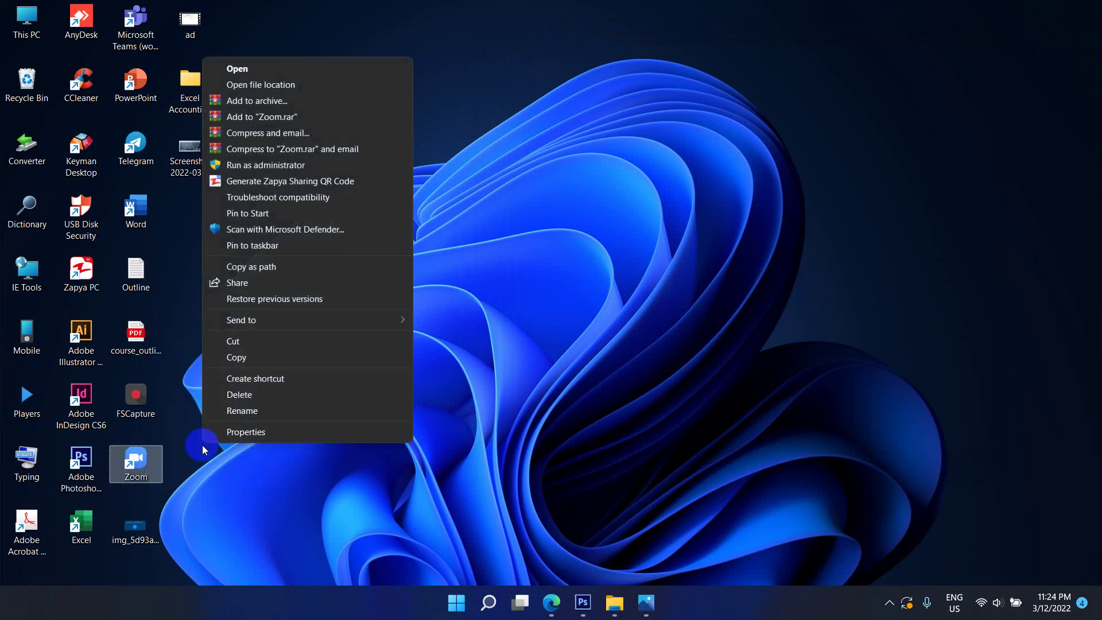
pyautogui.click(250, 379)
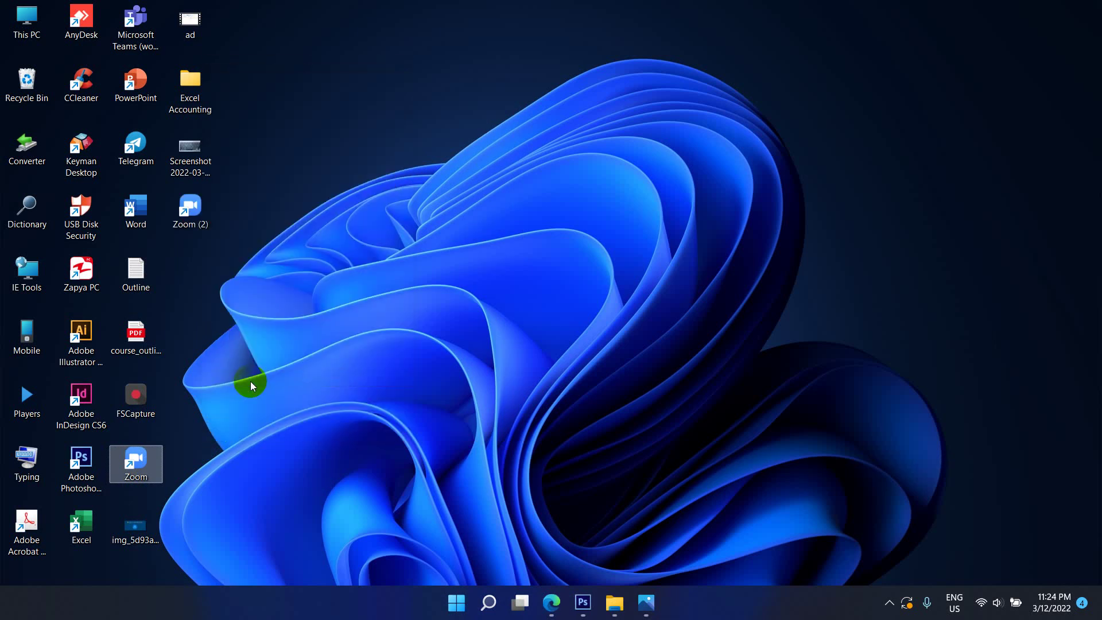
pyautogui.rightClick(202, 210)
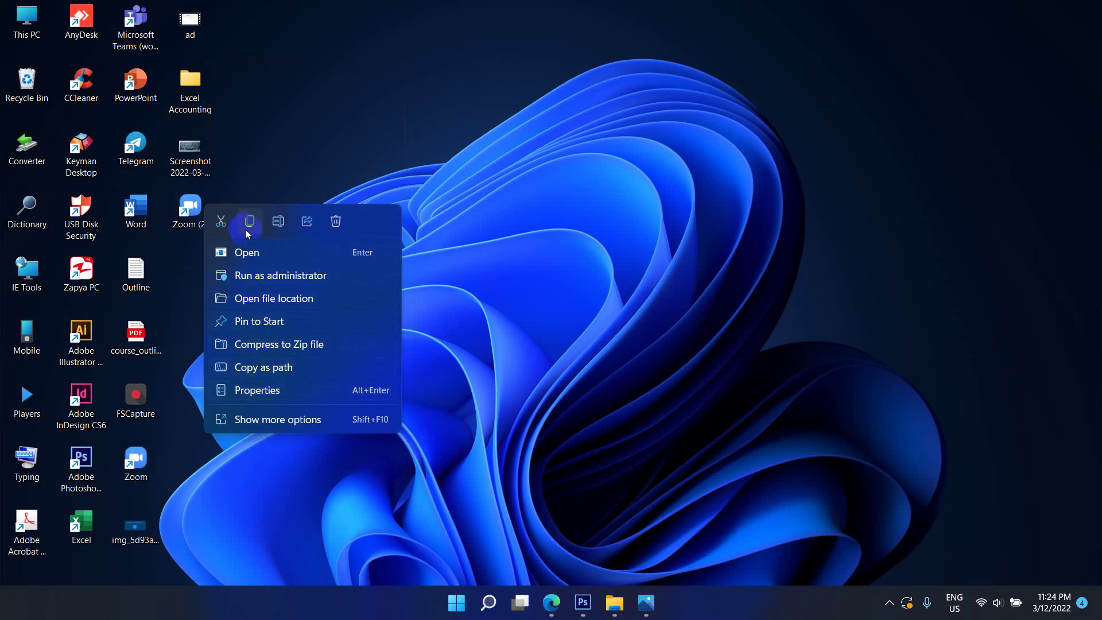
pyautogui.click(280, 118)
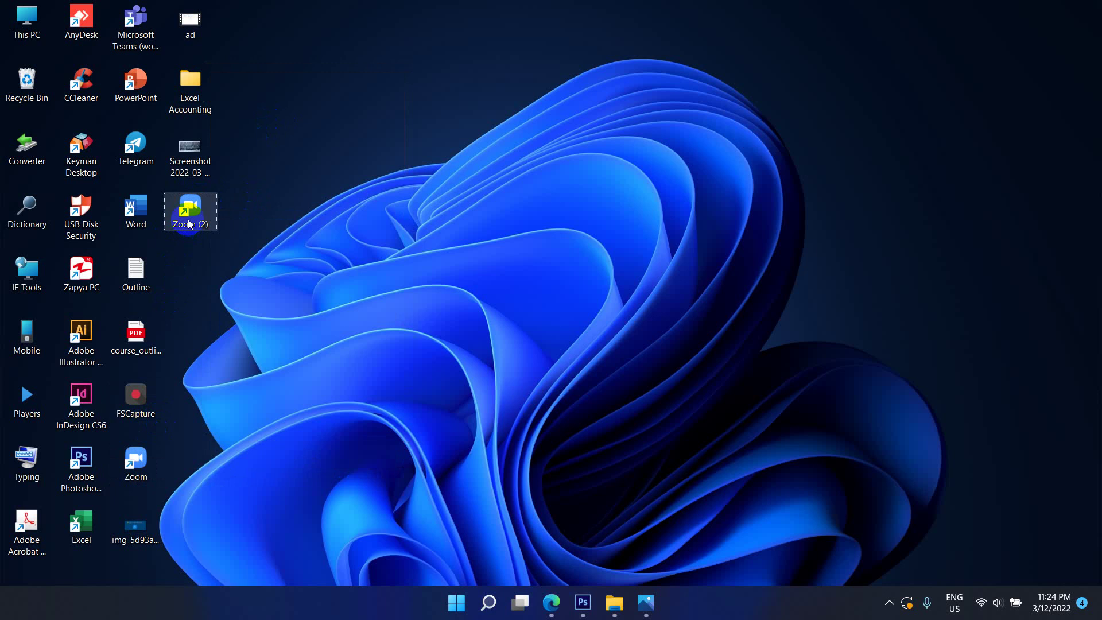
pyautogui.rightClick(192, 217)
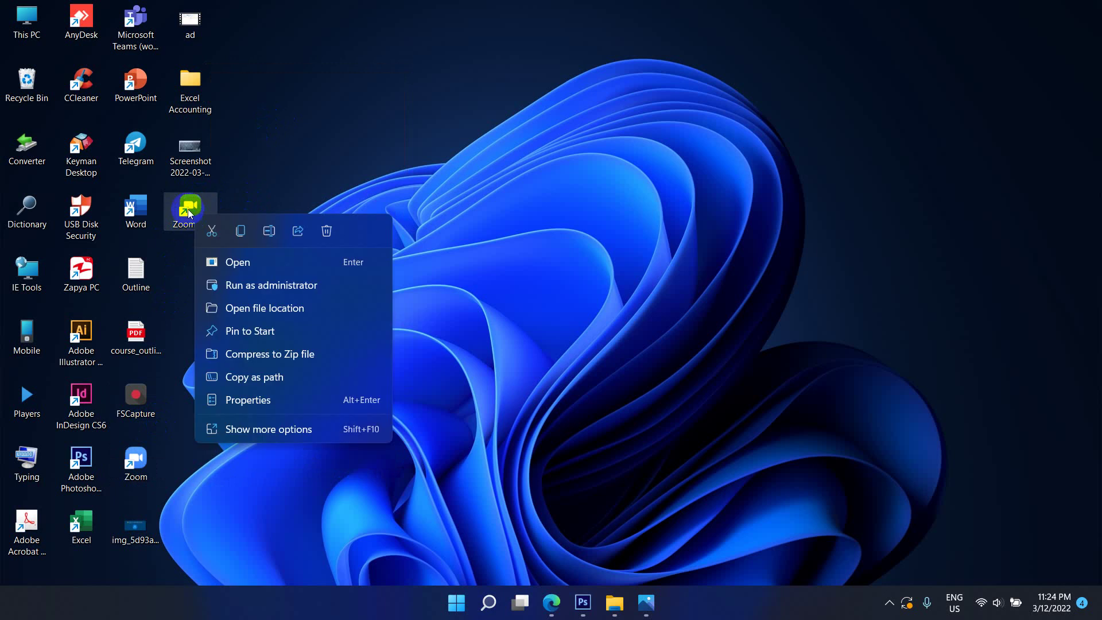
pyautogui.click(188, 209)
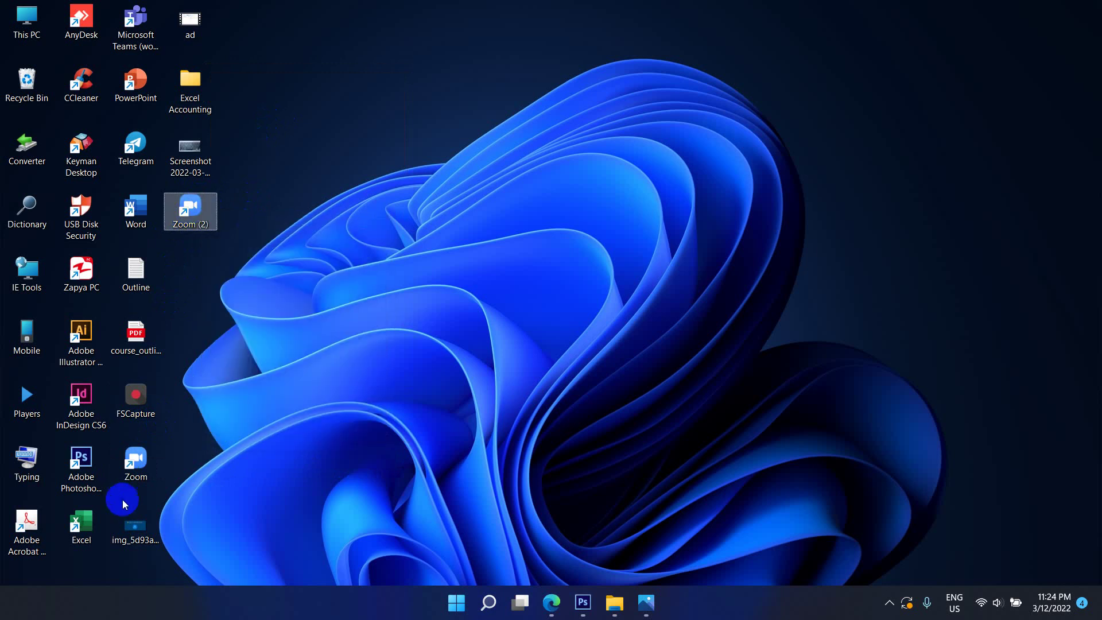
pyautogui.click(204, 223)
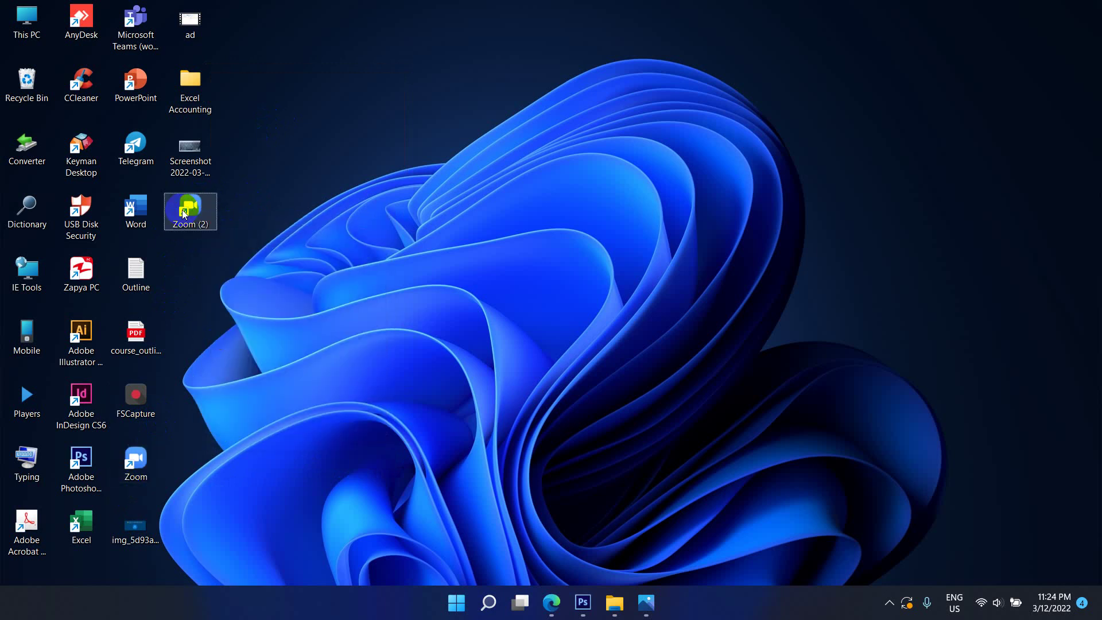
# Step: Rename the new Zoom (2) desktop shortcut to zm
pyautogui.rightClick(181, 209)
pyautogui.click(247, 428)
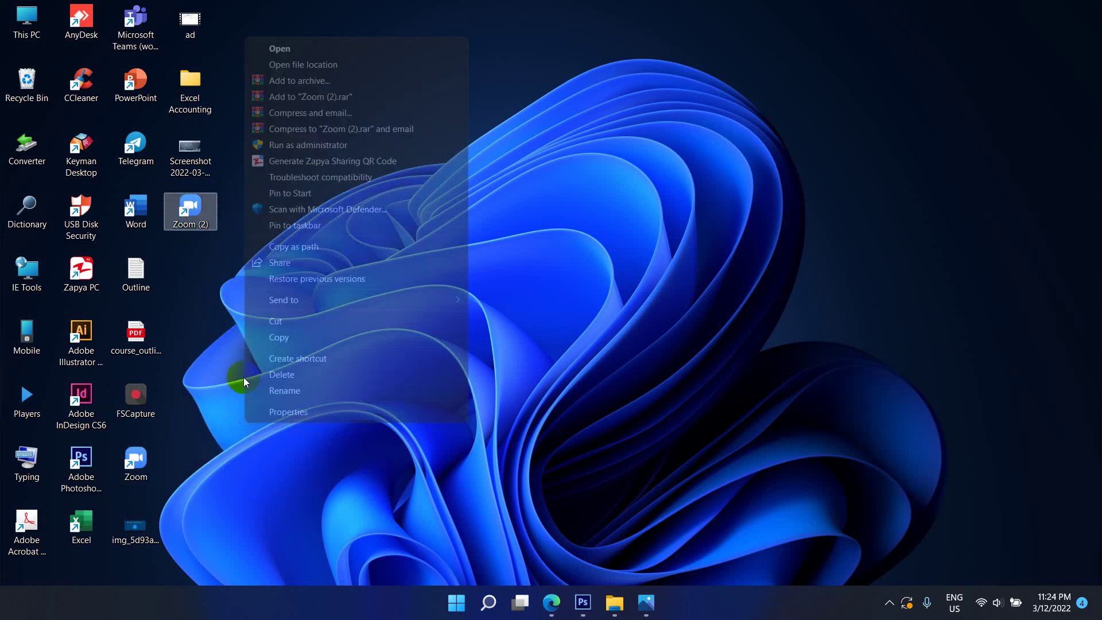
pyautogui.click(284, 390)
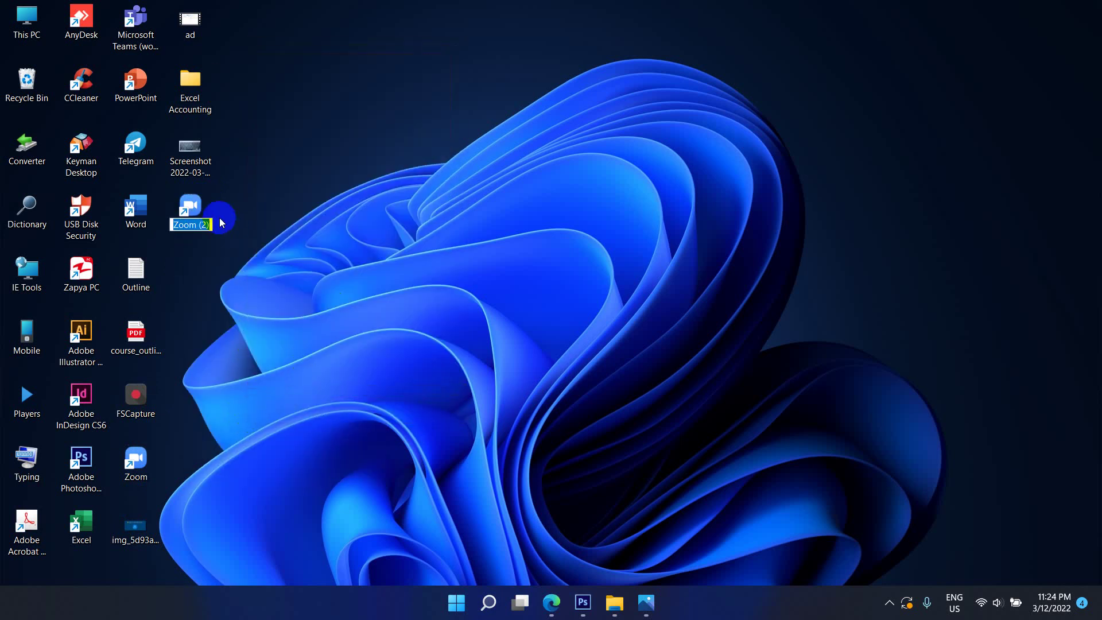
pyautogui.write('zoom')
pyautogui.press('BackSpace')
pyautogui.press('BackSpace')
pyautogui.press('BackSpace')
pyautogui.write('zm')
pyautogui.press('Return')
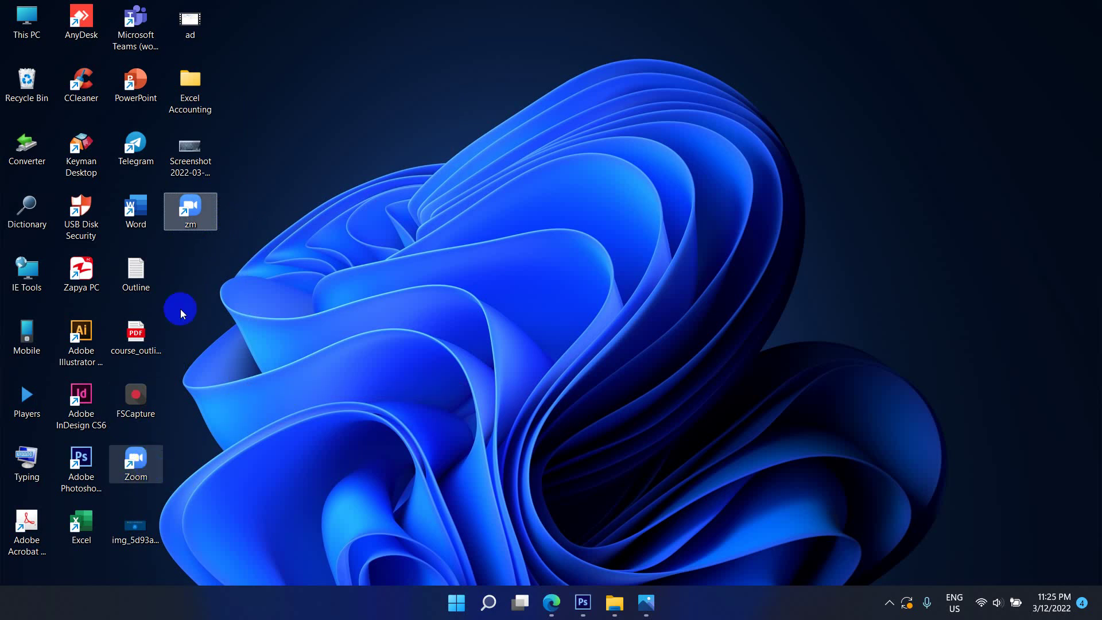
# Step: Cut the zm shortcut from the desktop and open the System32 folder with the Run command system32
pyautogui.rightClick(192, 212)
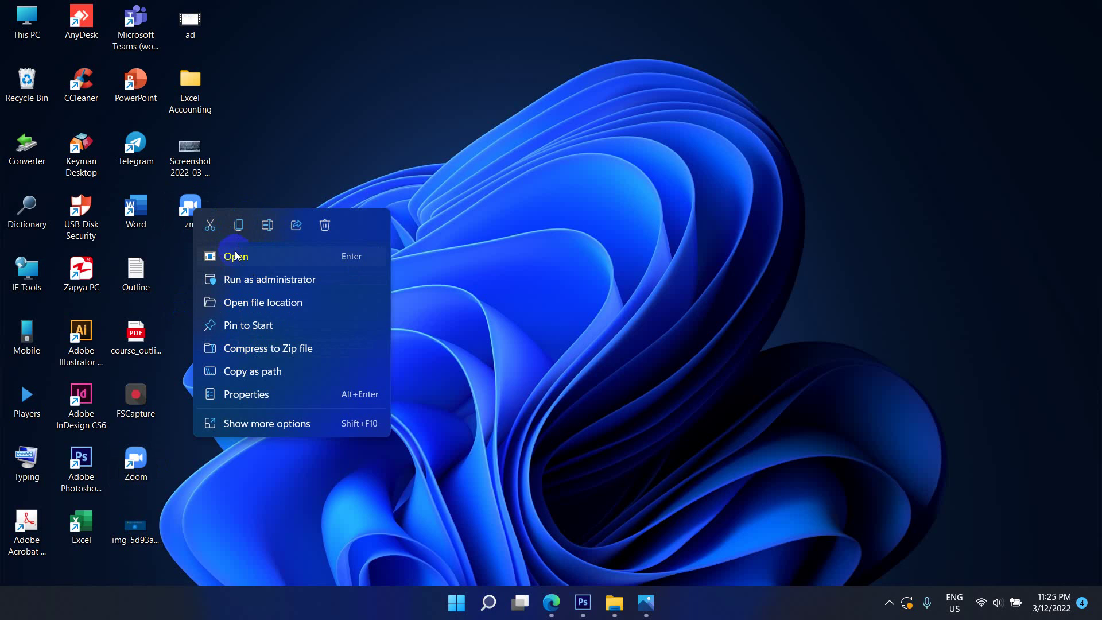
pyautogui.click(211, 225)
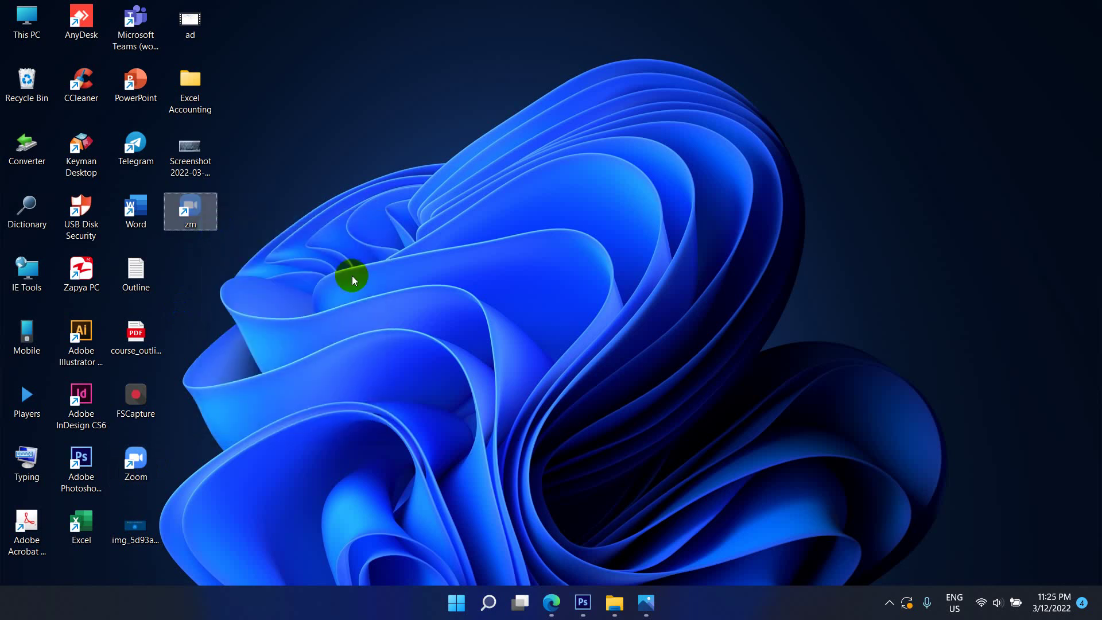
pyautogui.press('super+r')
pyautogui.write('sys')
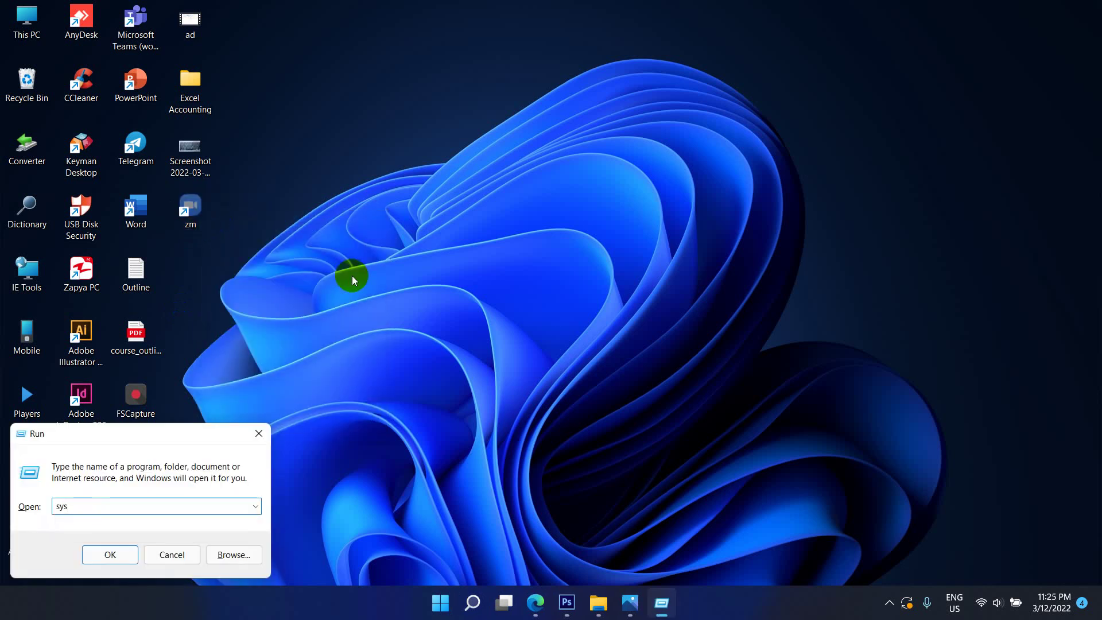
pyautogui.write('tem32')
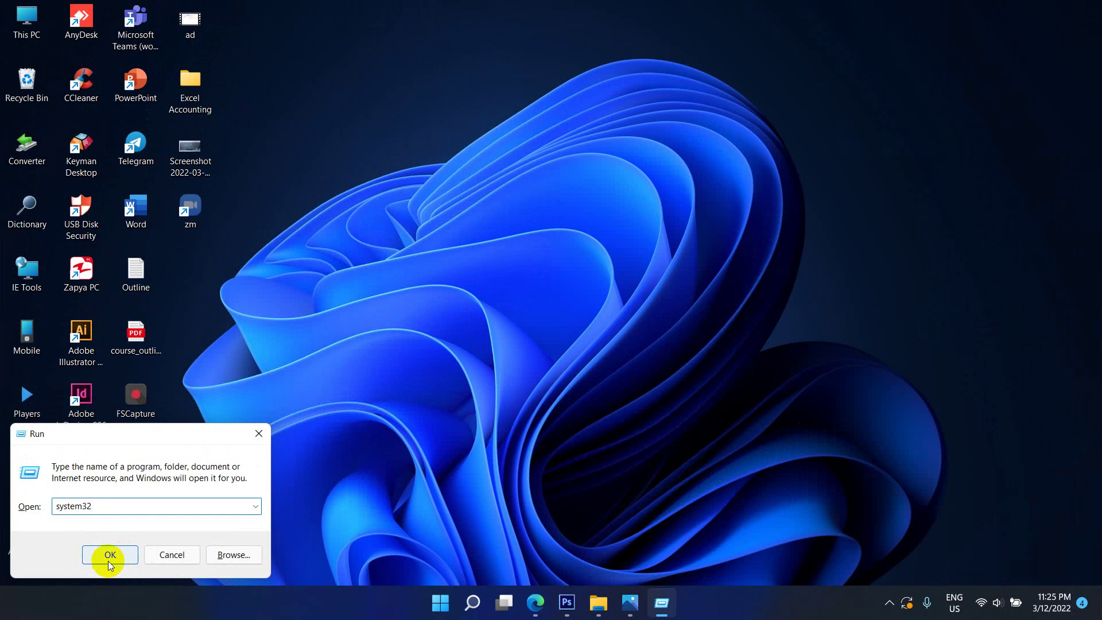
pyautogui.click(219, 548)
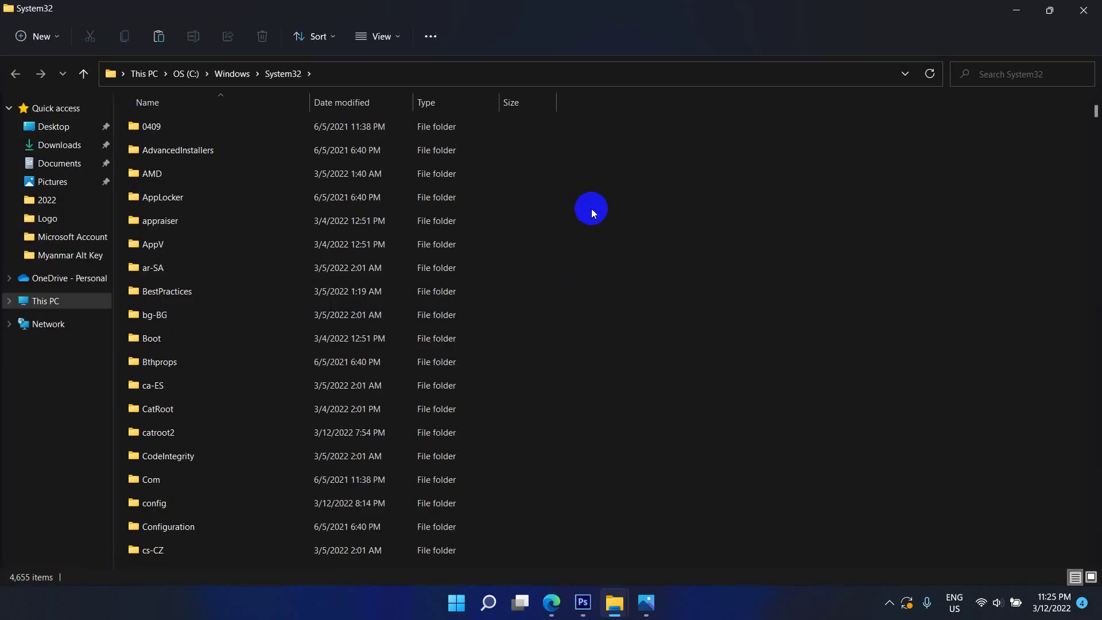
# Step: Paste the zm shortcut into the System32 folder, granting administrator permission, and close the folder window
pyautogui.rightClick(592, 209)
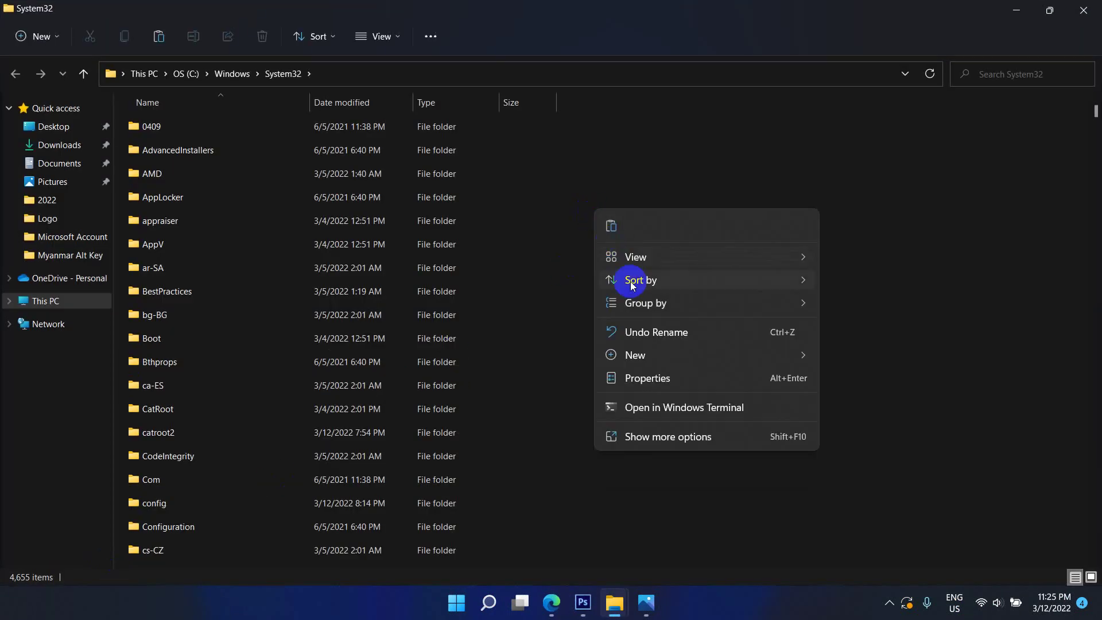
pyautogui.click(612, 228)
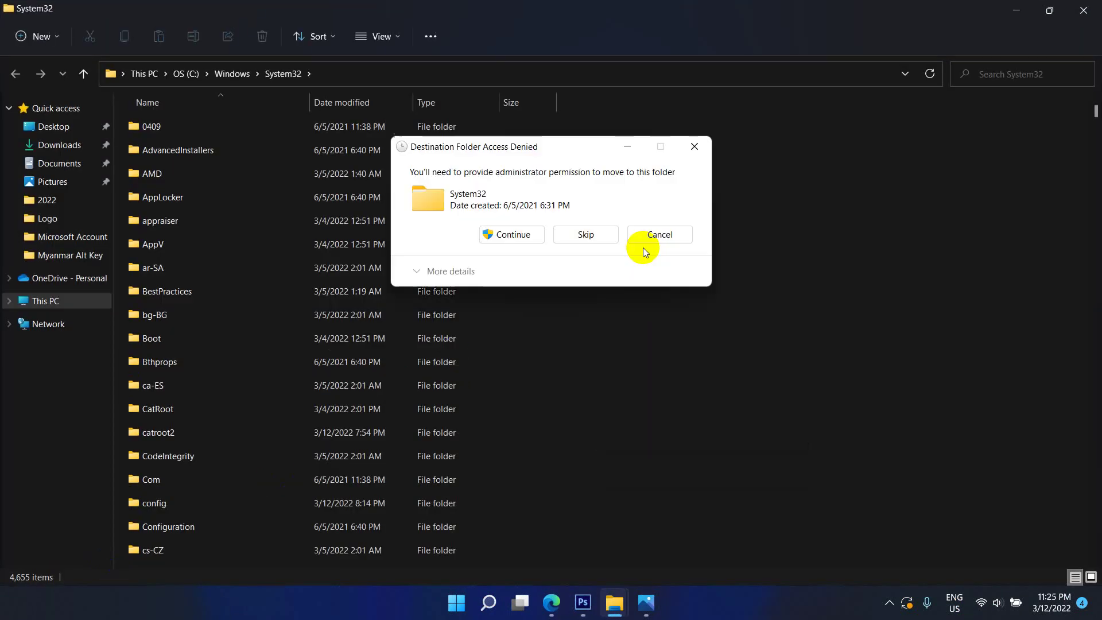
pyautogui.click(512, 235)
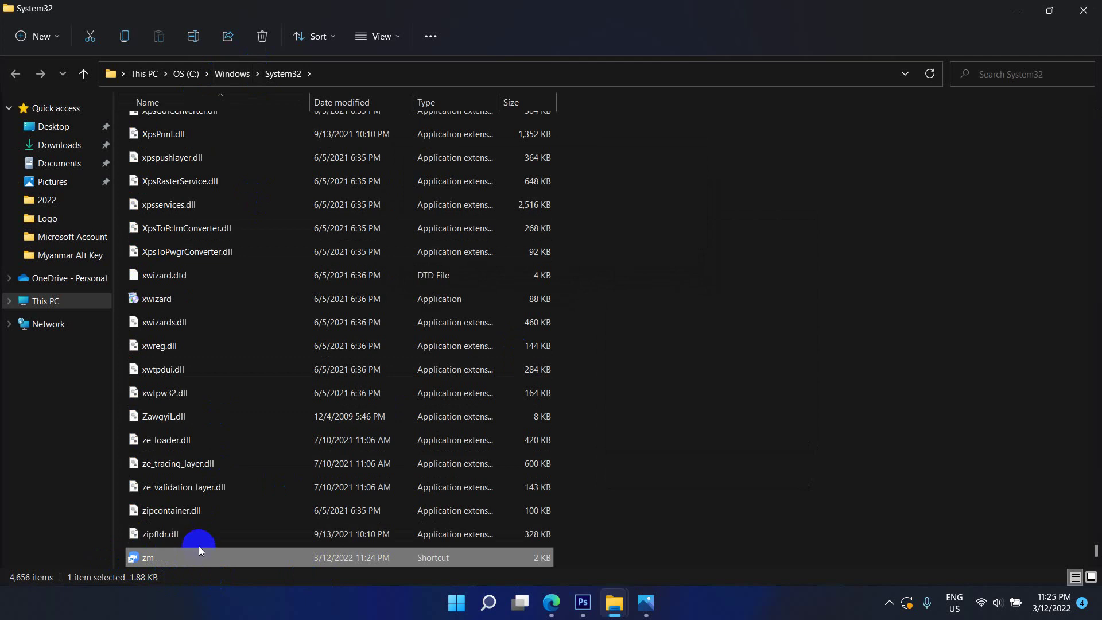
pyautogui.click(1083, 10)
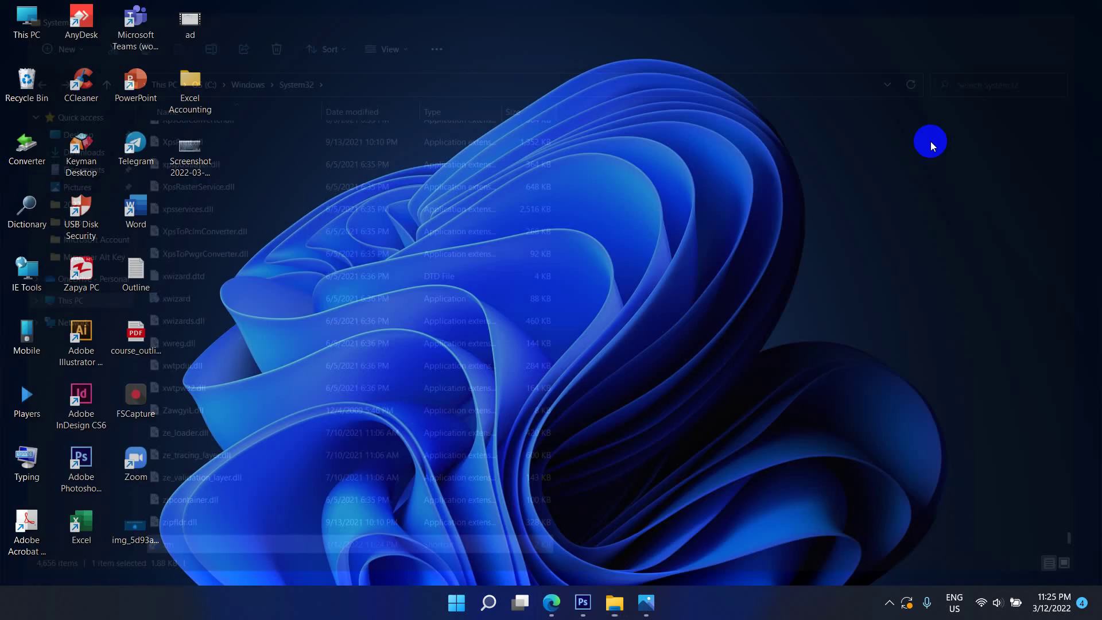
# Step: Launch Zoom with the Run command zm and close its window
pyautogui.press('super+r')
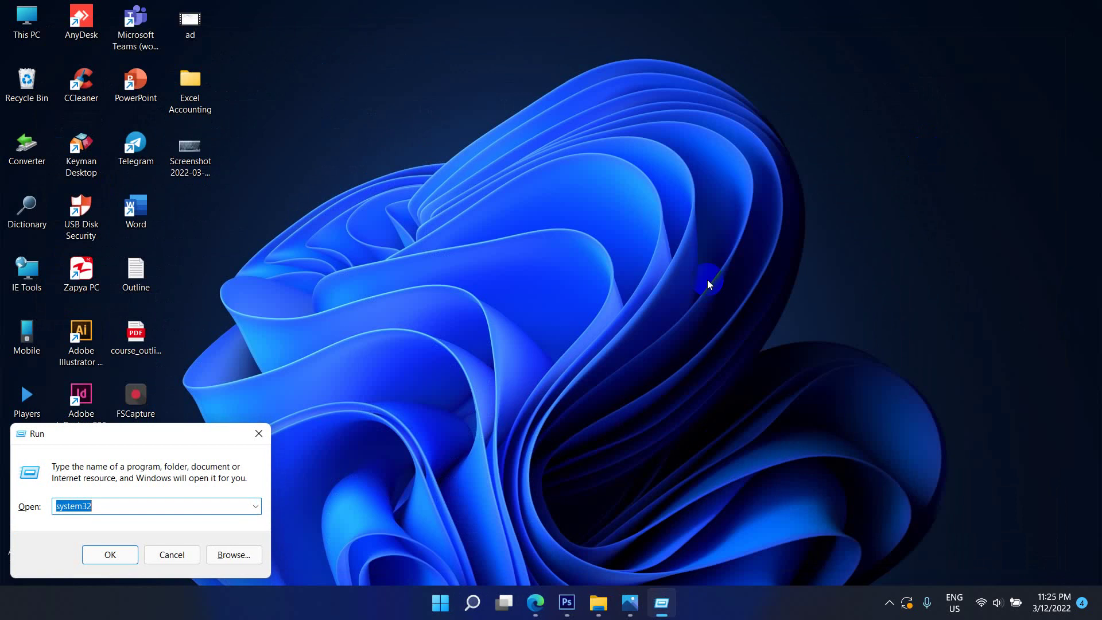
pyautogui.write('zm')
pyautogui.press('Return')
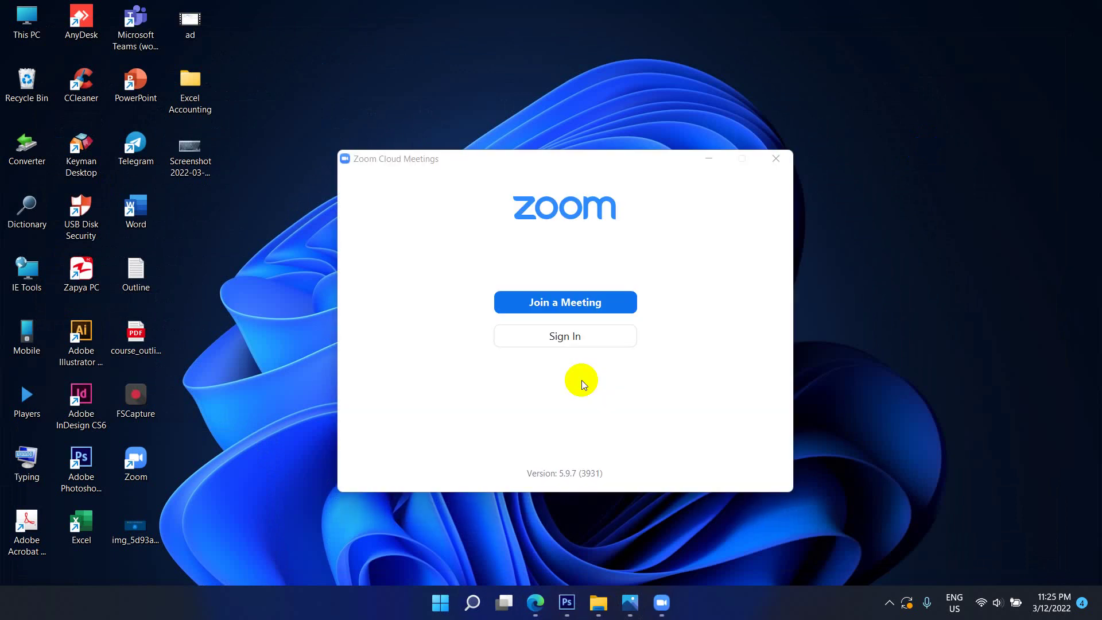
pyautogui.click(774, 159)
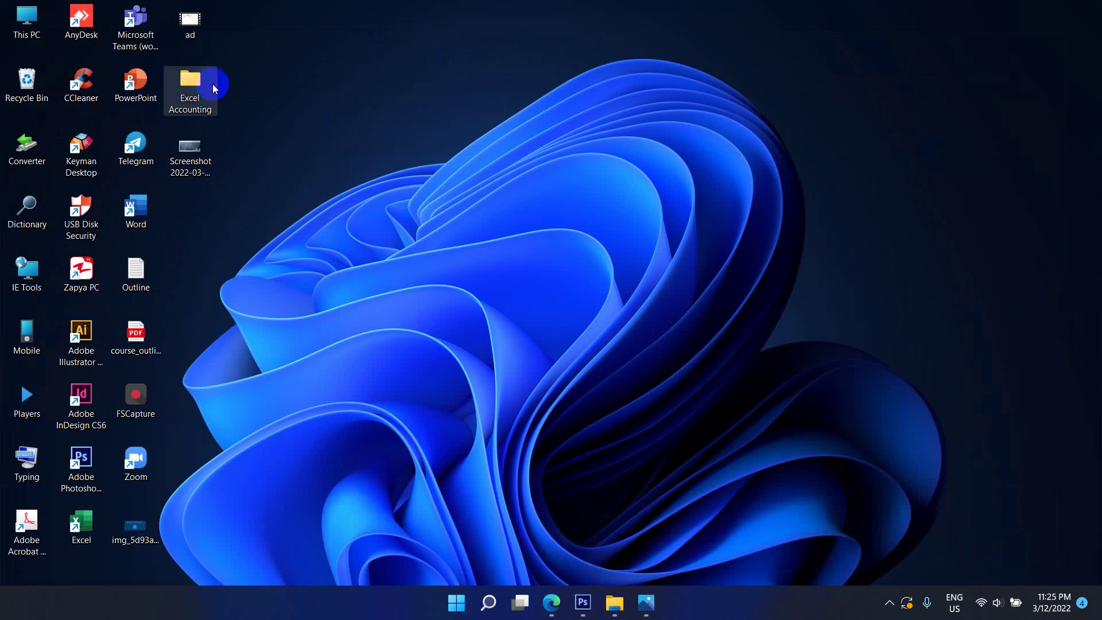
pyautogui.moveTo(189, 94)
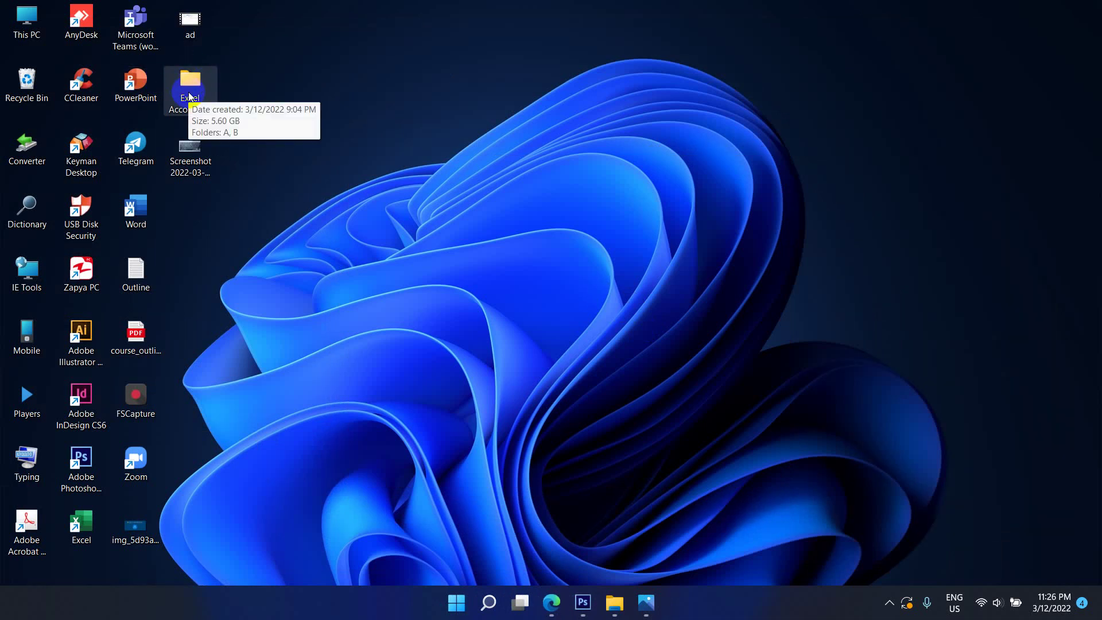
# Step: Browse This PC to the KCC Update Data folder on DATA (D:), look into its Online Course folder, and return to KCC Update Data
pyautogui.click(26, 11)
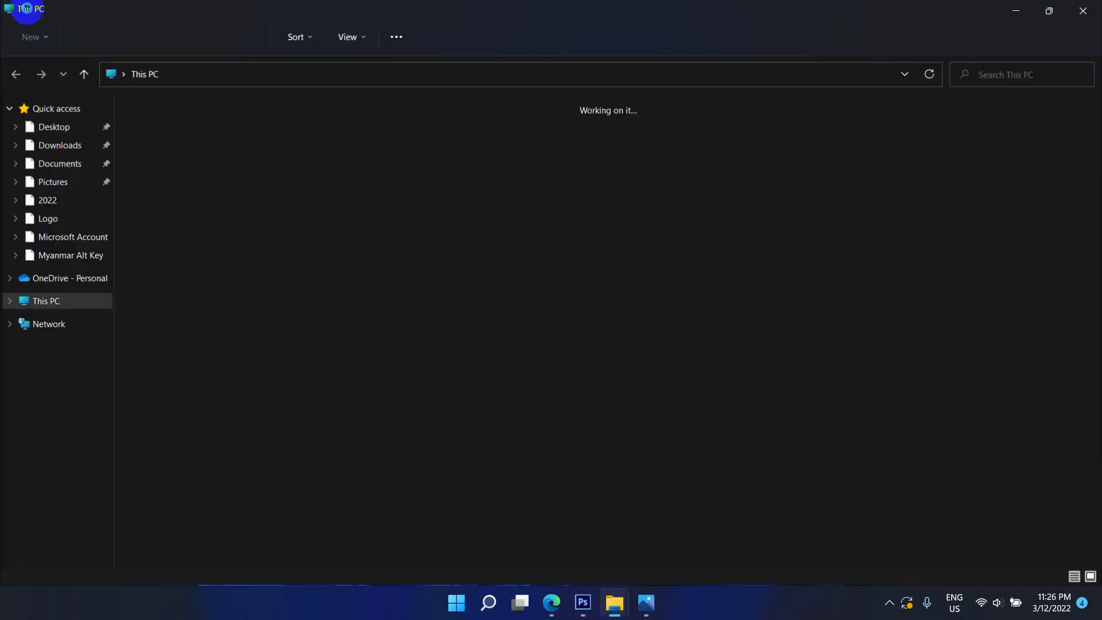
pyautogui.click(548, 238)
pyautogui.doubleClick(549, 237)
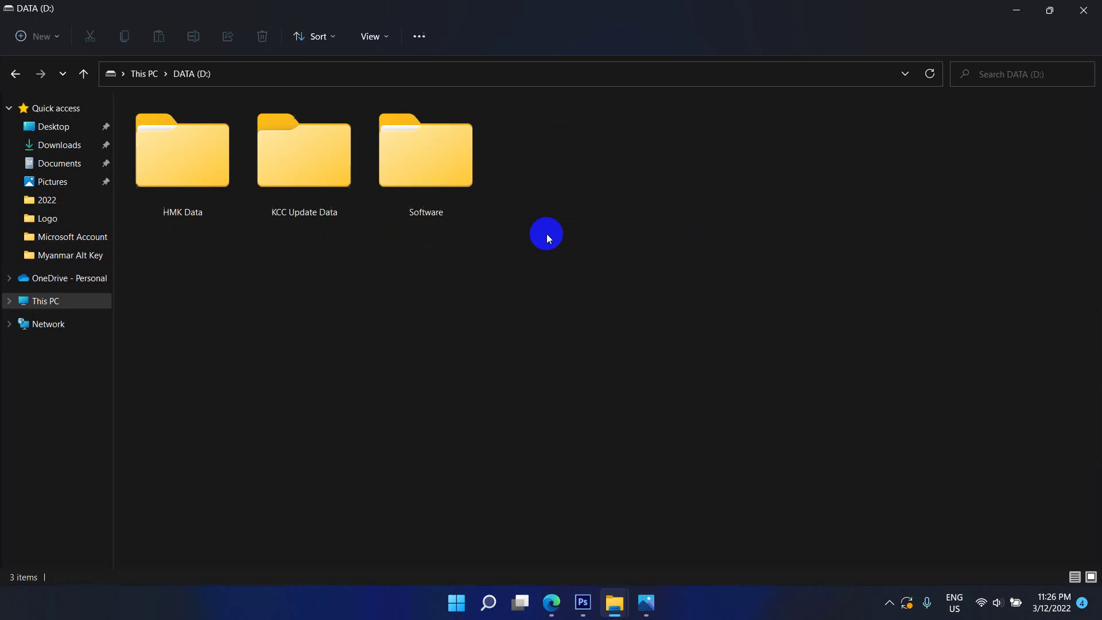
pyautogui.doubleClick(338, 172)
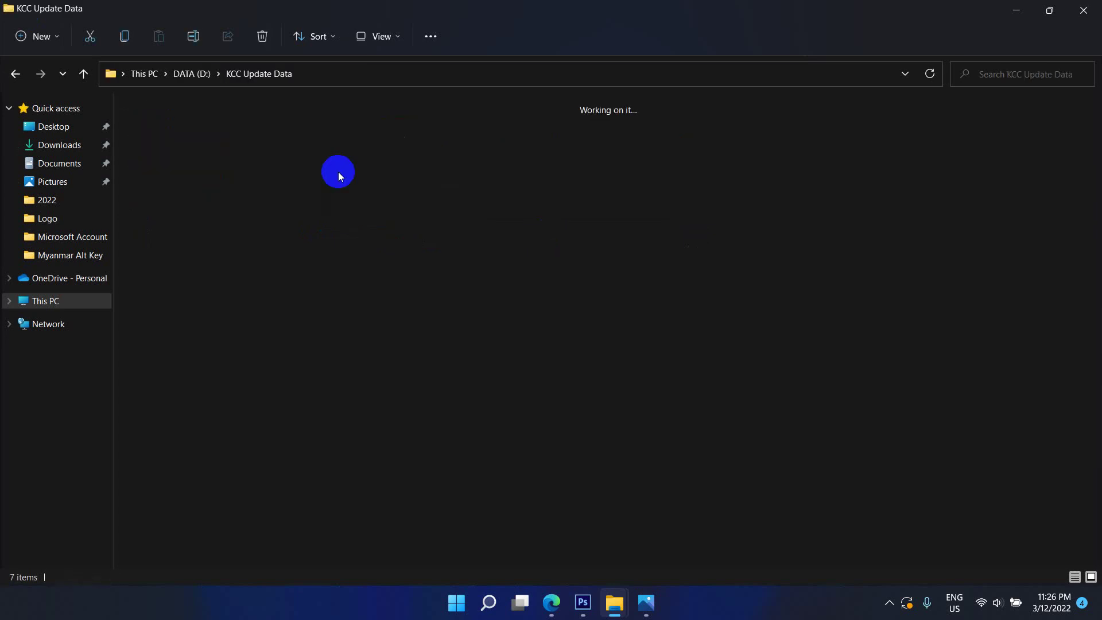
pyautogui.click(881, 151)
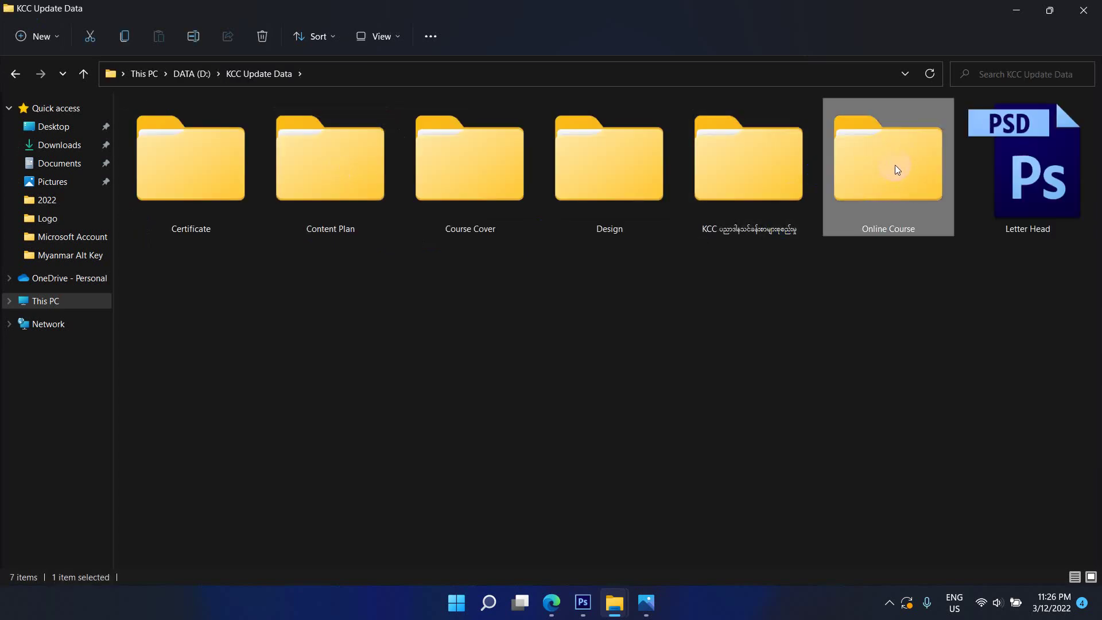
pyautogui.doubleClick(893, 165)
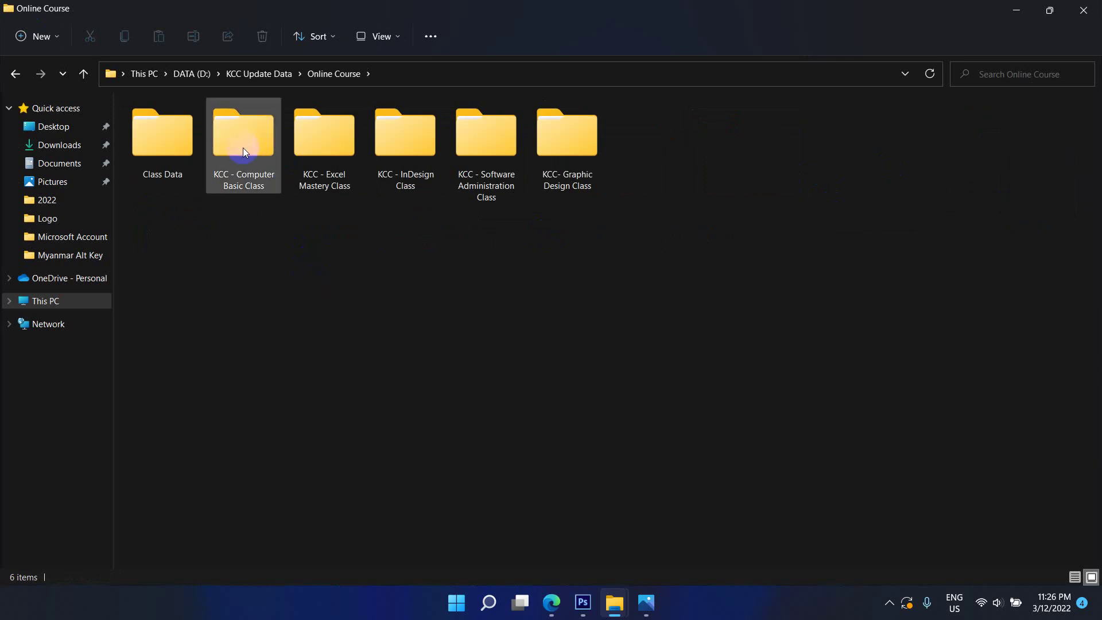
pyautogui.press('BackSpace')
pyautogui.click(921, 189)
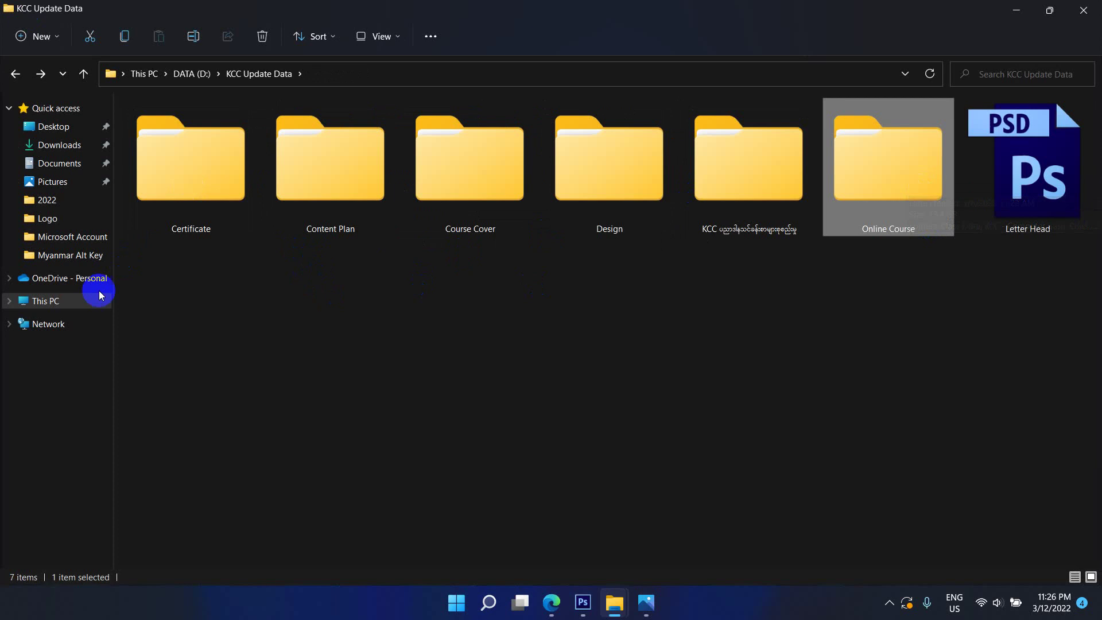
# Step: Retrace the path from This PC through DATA (D:), KCC Update Data and Online Course to Class Data, and go back to KCC Update Data
pyautogui.click(31, 306)
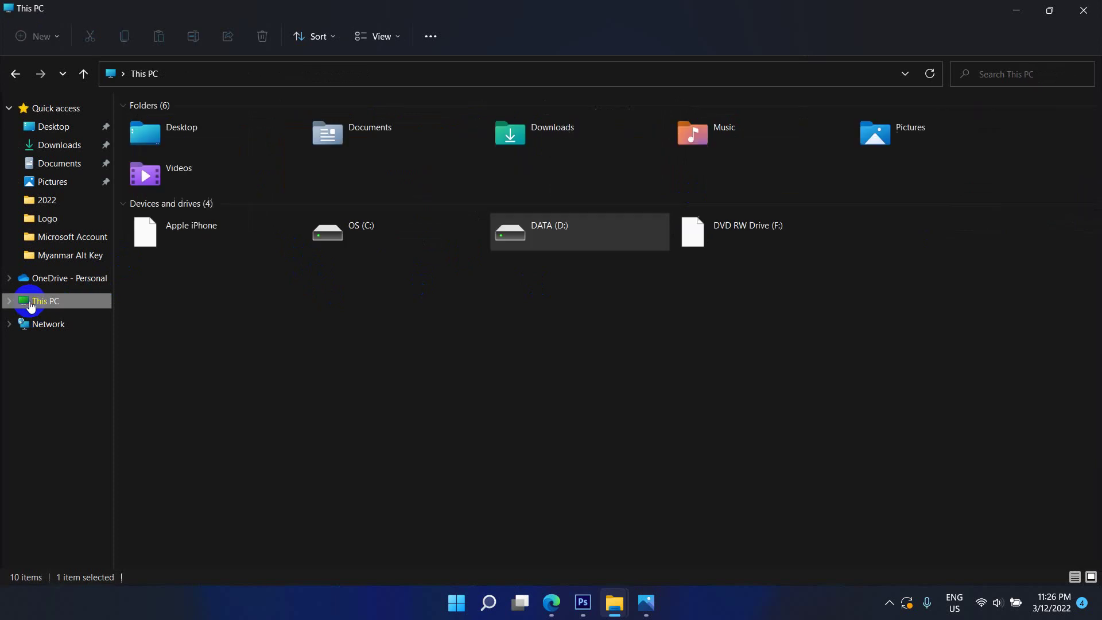
pyautogui.doubleClick(533, 236)
pyautogui.doubleClick(289, 158)
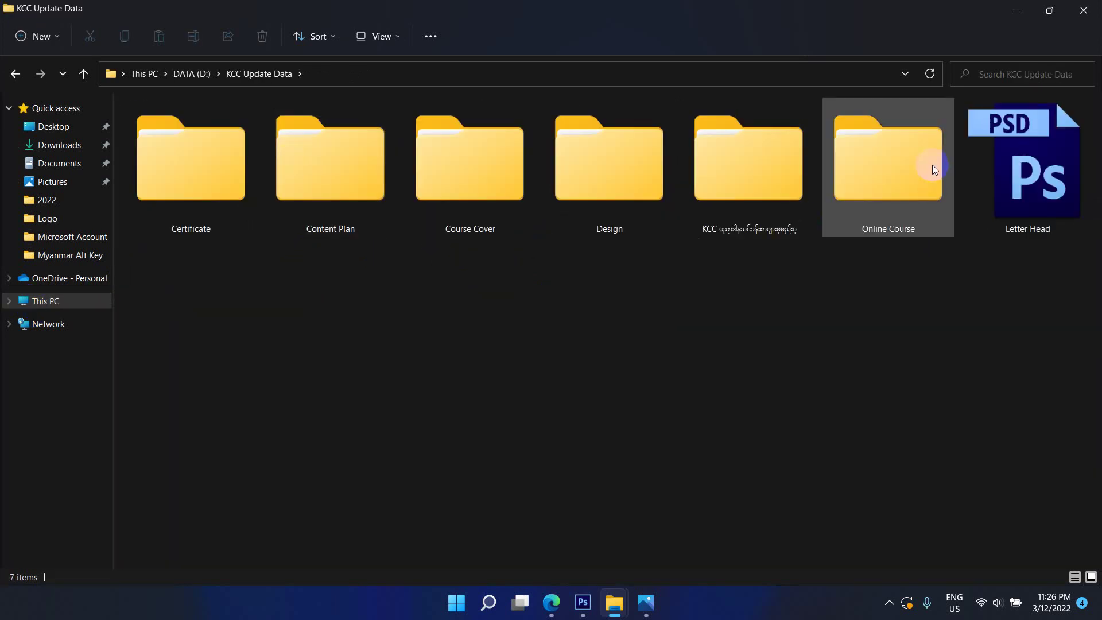
pyautogui.doubleClick(933, 164)
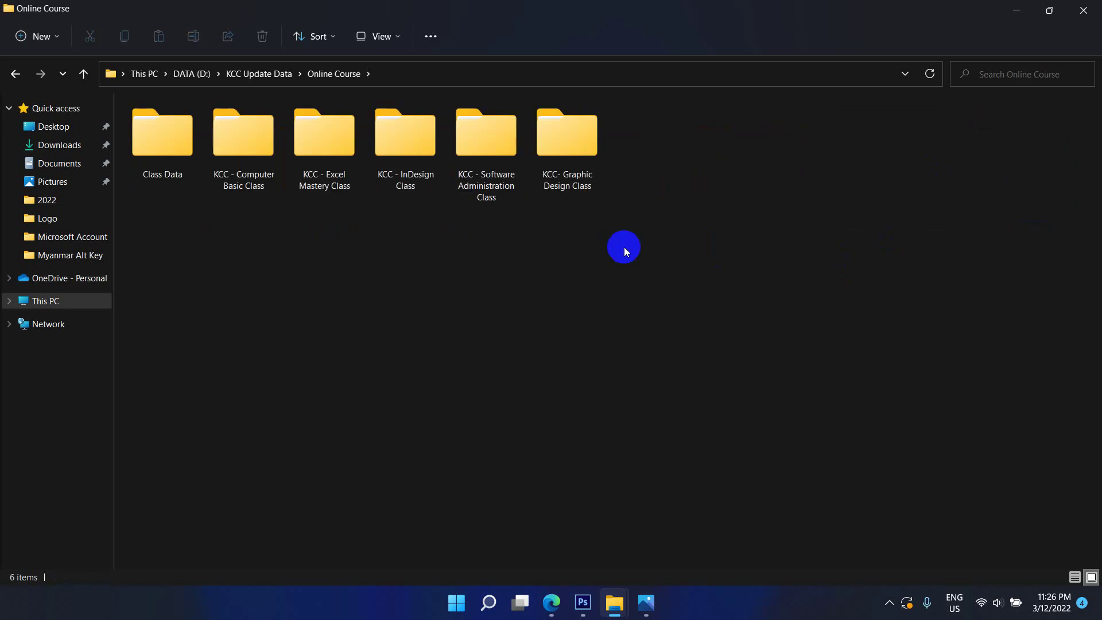
pyautogui.doubleClick(177, 139)
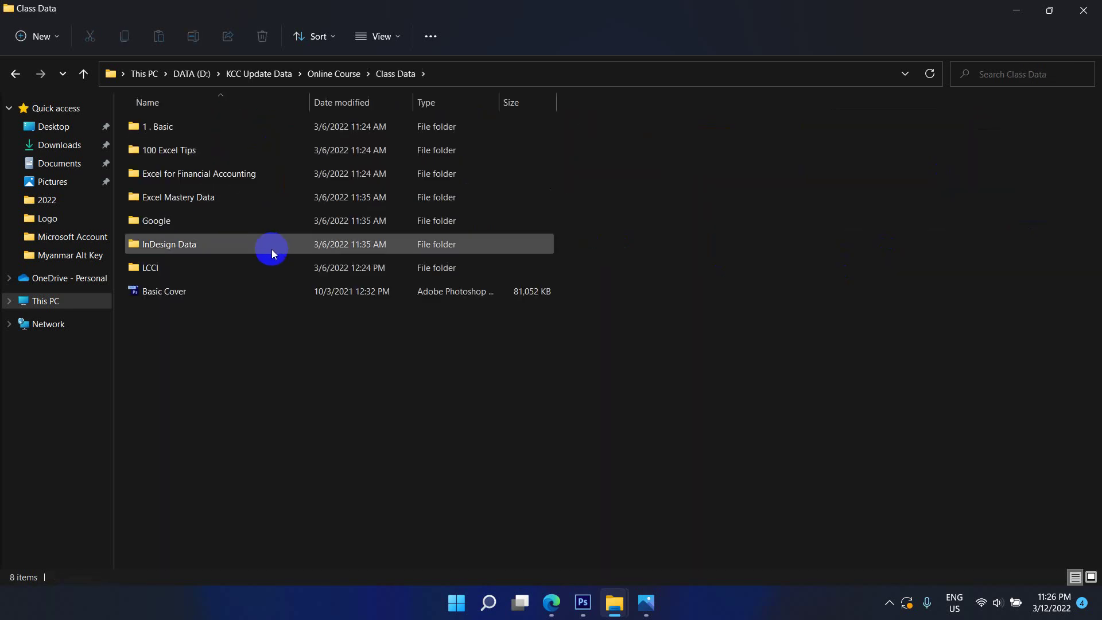
pyautogui.hotkey('alt', 'Left')
pyautogui.click(357, 328)
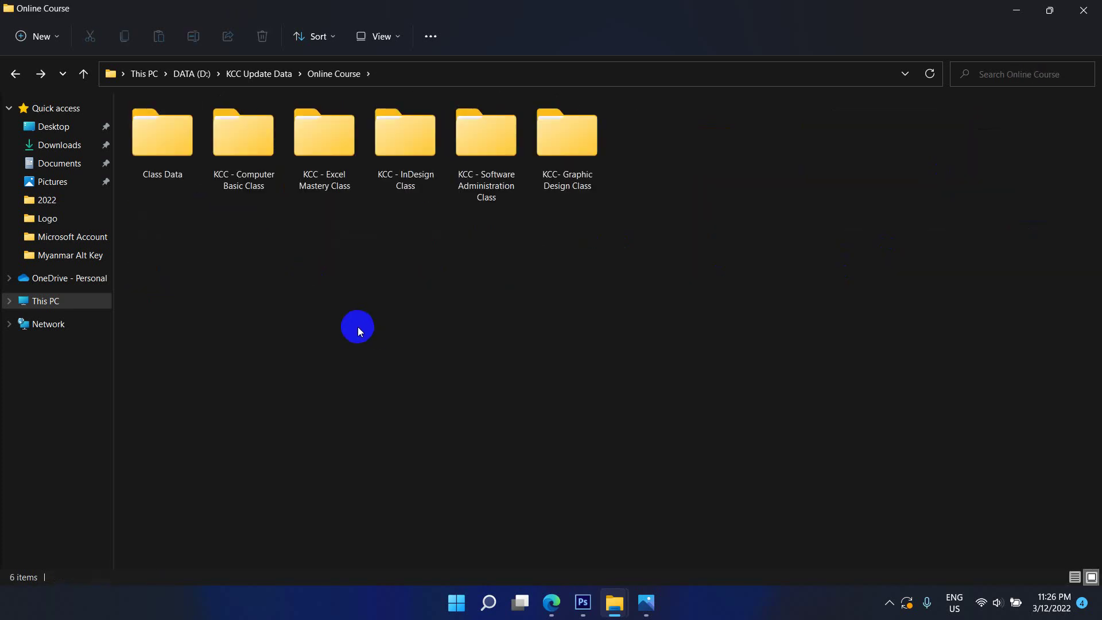
pyautogui.hotkey('alt', 'Left')
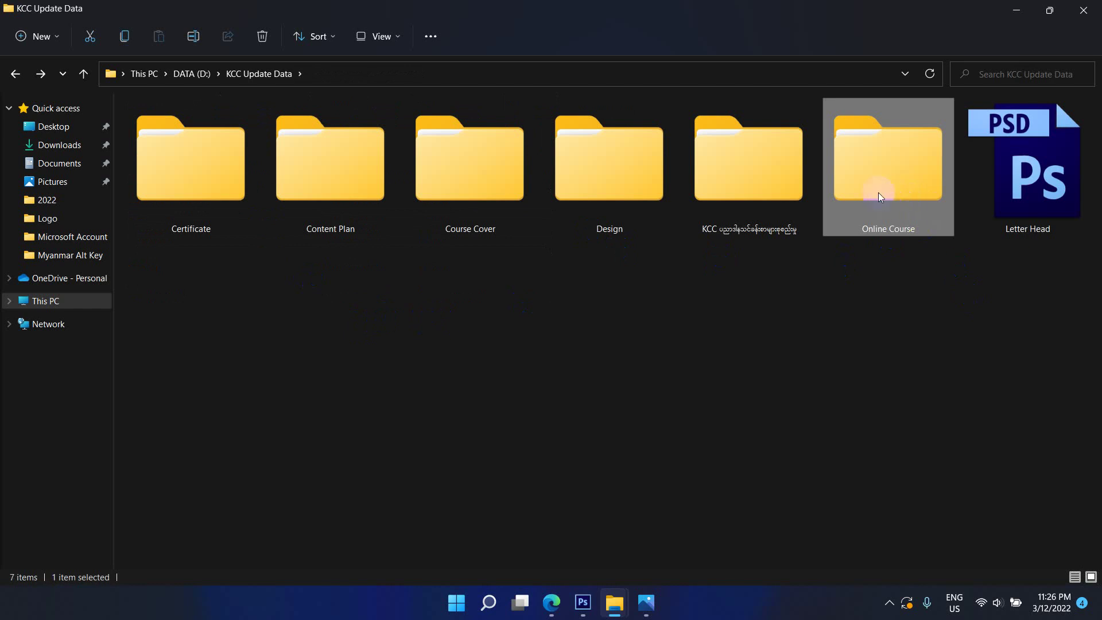
# Step: Create a shortcut to the Online Course folder within the KCC Update Data folder
pyautogui.rightClick(889, 205)
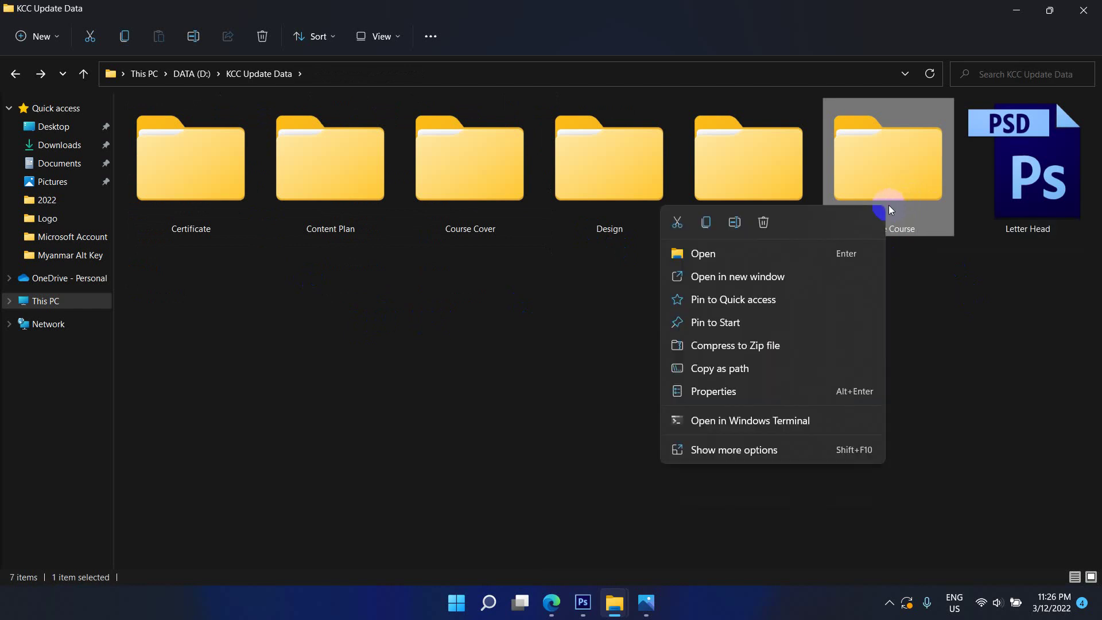
pyautogui.click(744, 450)
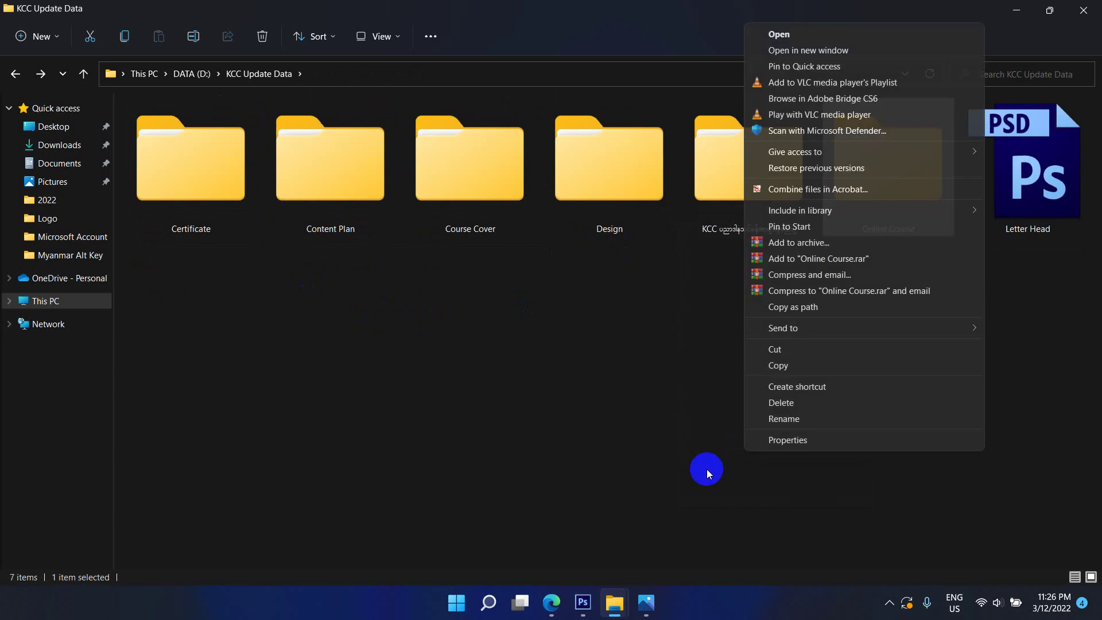
pyautogui.click(812, 386)
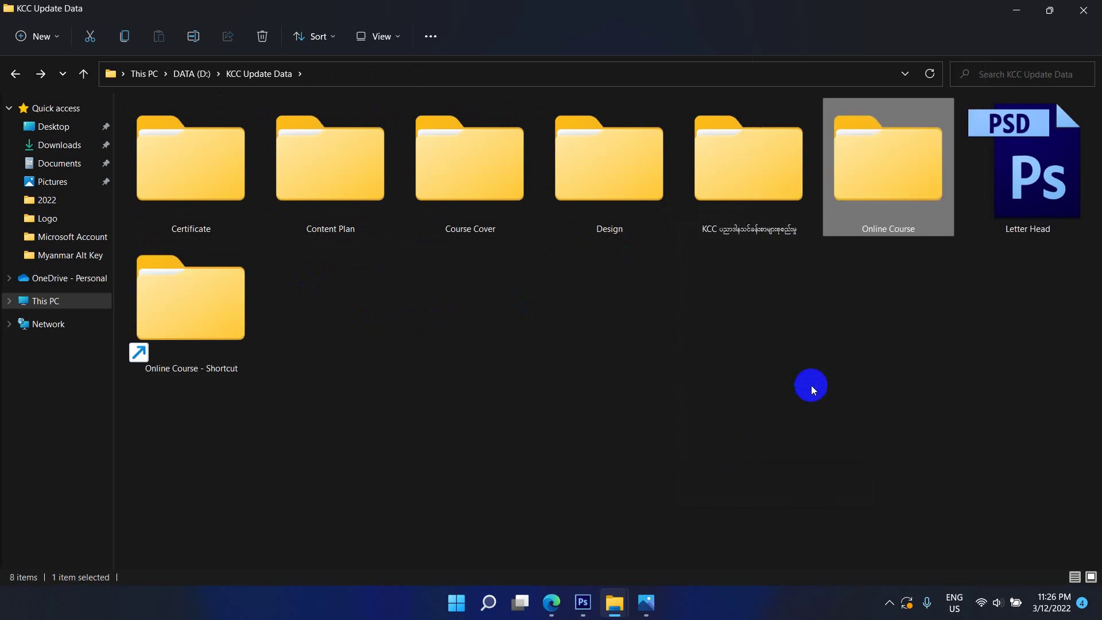
# Step: Rename the Online Course folder's shortcut as Online
pyautogui.rightClick(194, 312)
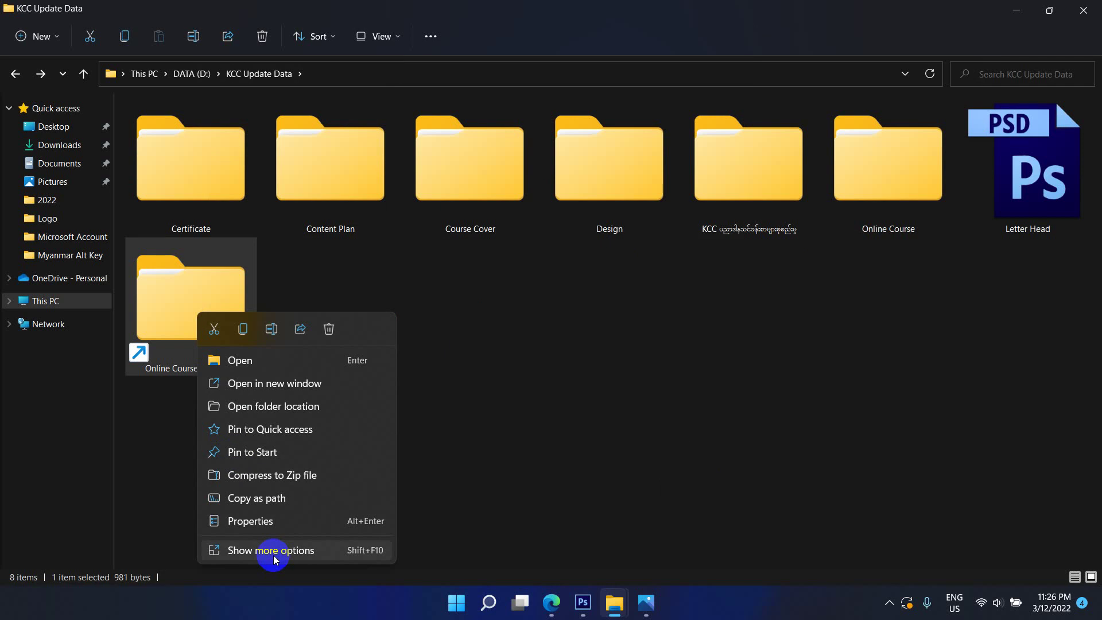
pyautogui.click(236, 550)
pyautogui.click(318, 520)
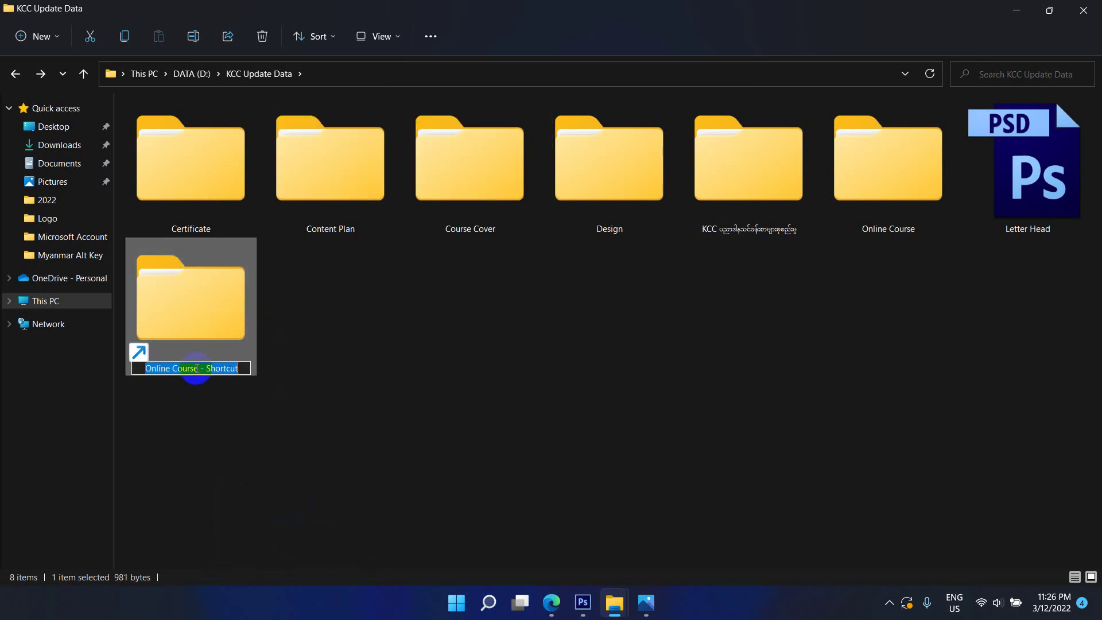
pyautogui.write('OC')
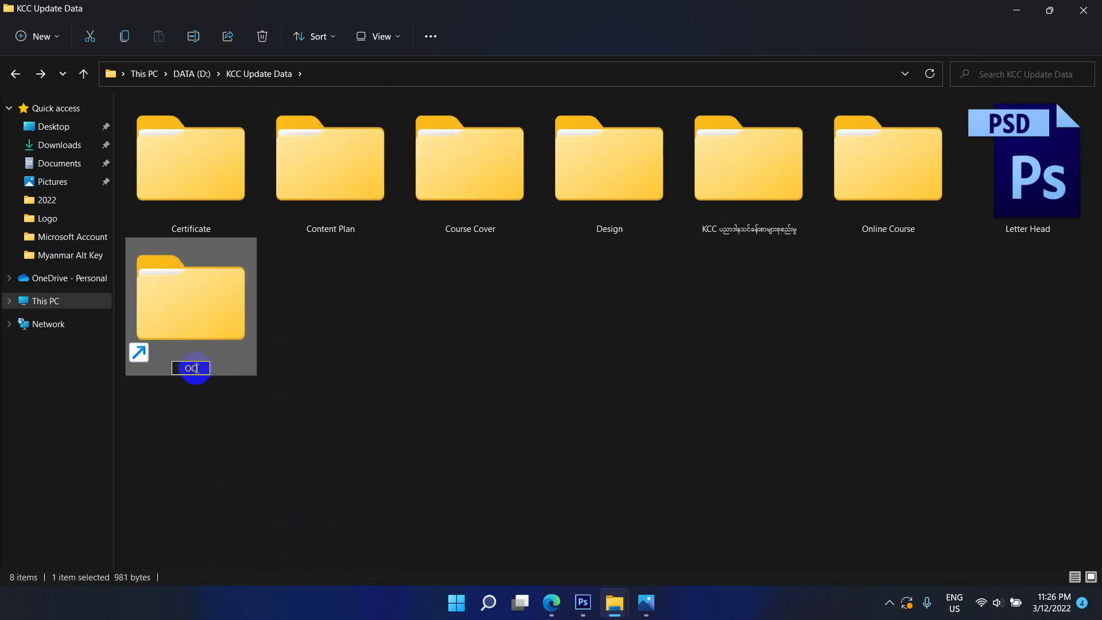
pyautogui.press('BackSpace')
pyautogui.press('BackSpace')
pyautogui.write('ONline')
pyautogui.press('BackSpace')
pyautogui.press('BackSpace')
pyautogui.press('BackSpace')
pyautogui.press('BackSpace')
pyautogui.press('BackSpace')
pyautogui.write('nline')
pyautogui.press('Return')
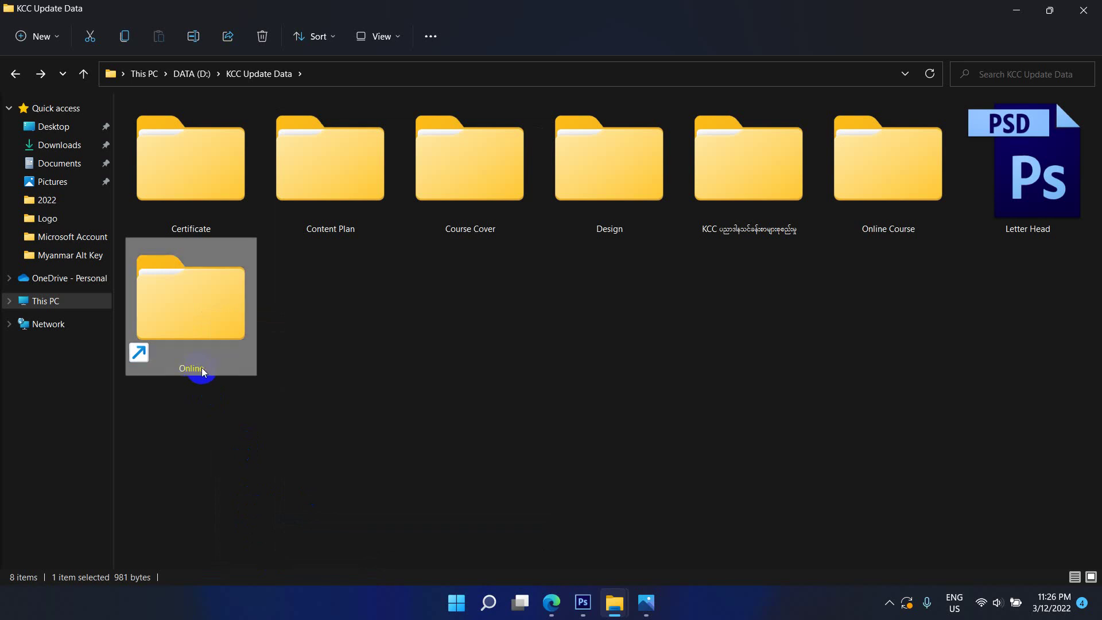
# Step: Cut the Online shortcut from the KCC Update Data folder
pyautogui.rightClick(202, 312)
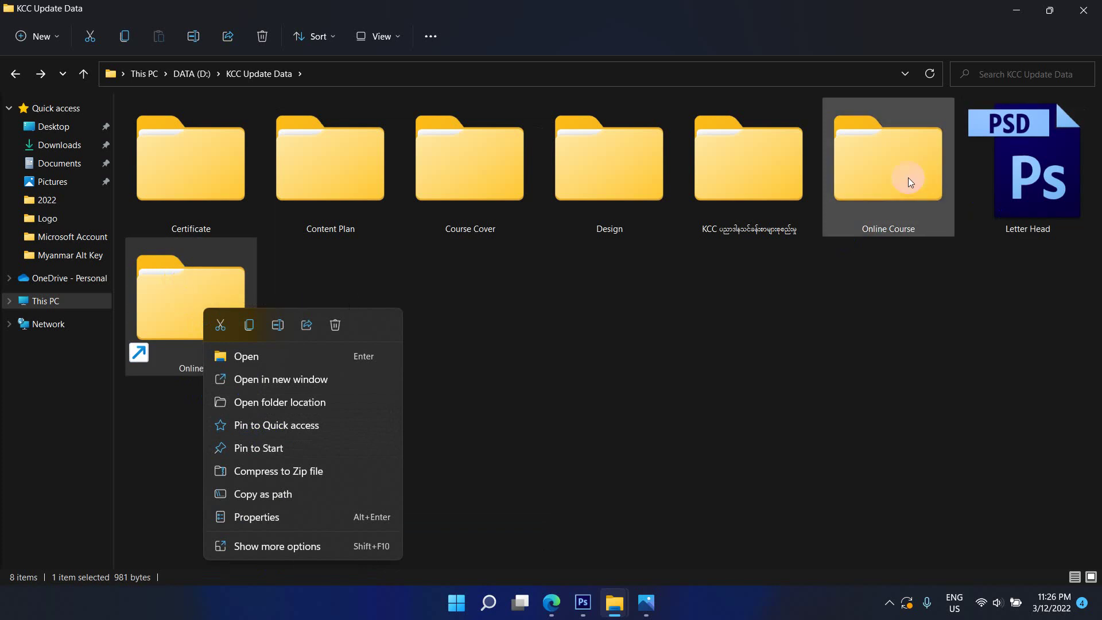
pyautogui.moveTo(909, 177)
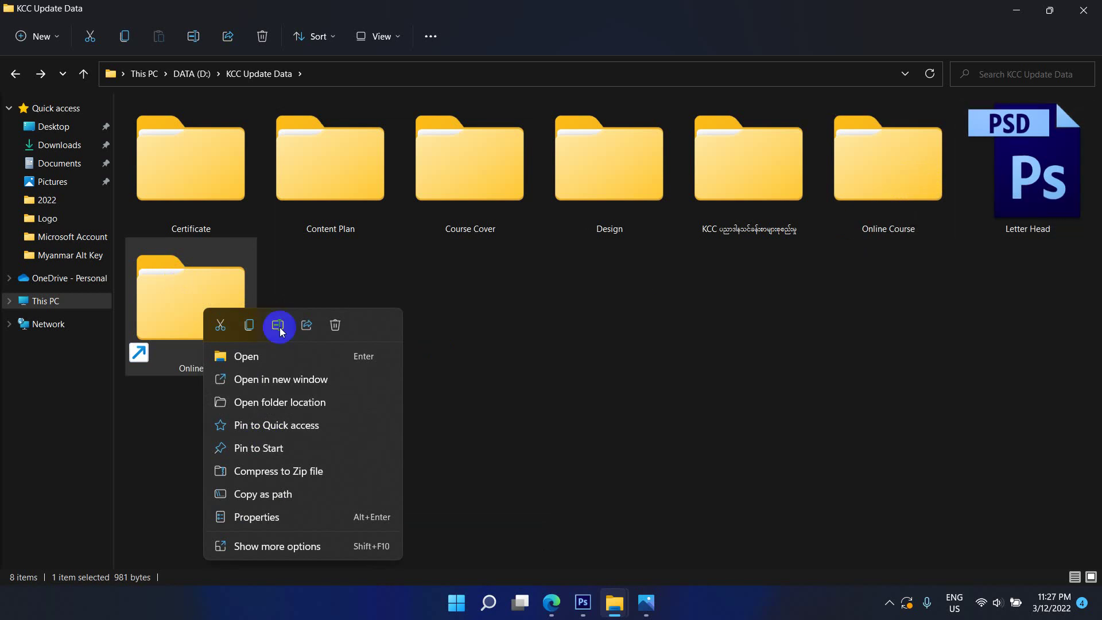
pyautogui.click(179, 284)
pyautogui.rightClick(179, 285)
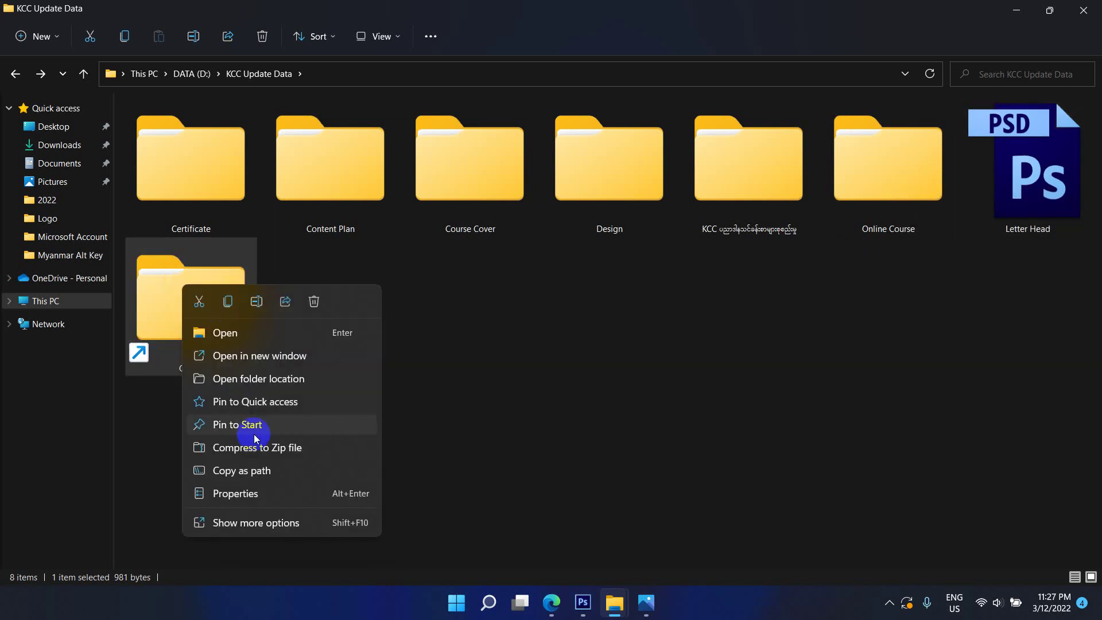
pyautogui.click(200, 301)
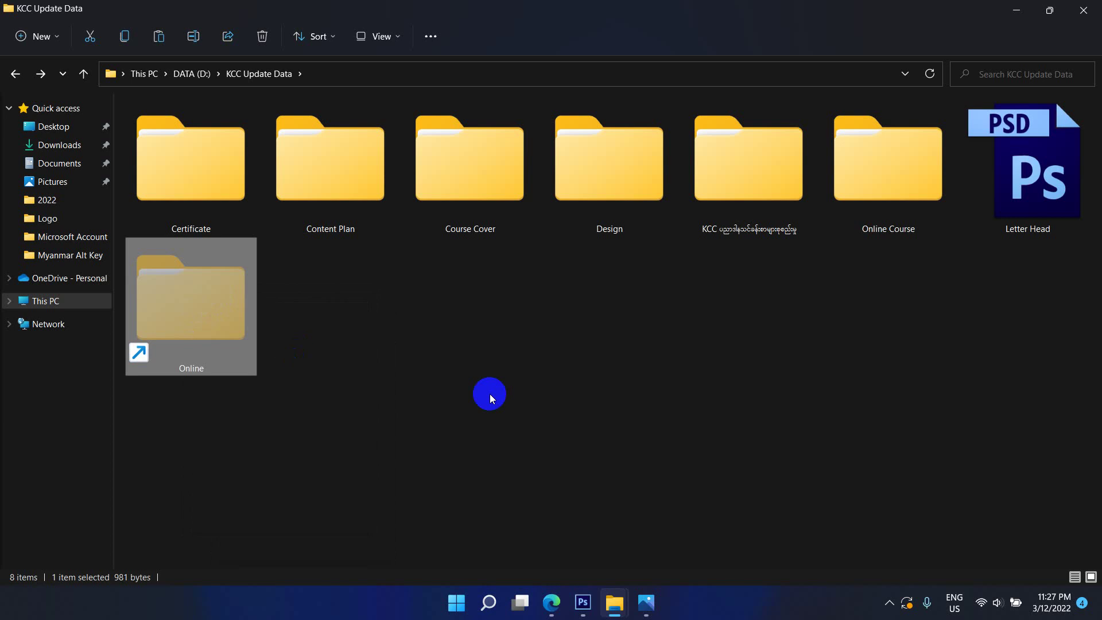
# Step: Open the System32 folder with the Run command system32 and paste the Online shortcut there, granting administrator permission
pyautogui.press('super+r')
pyautogui.write('sysm')
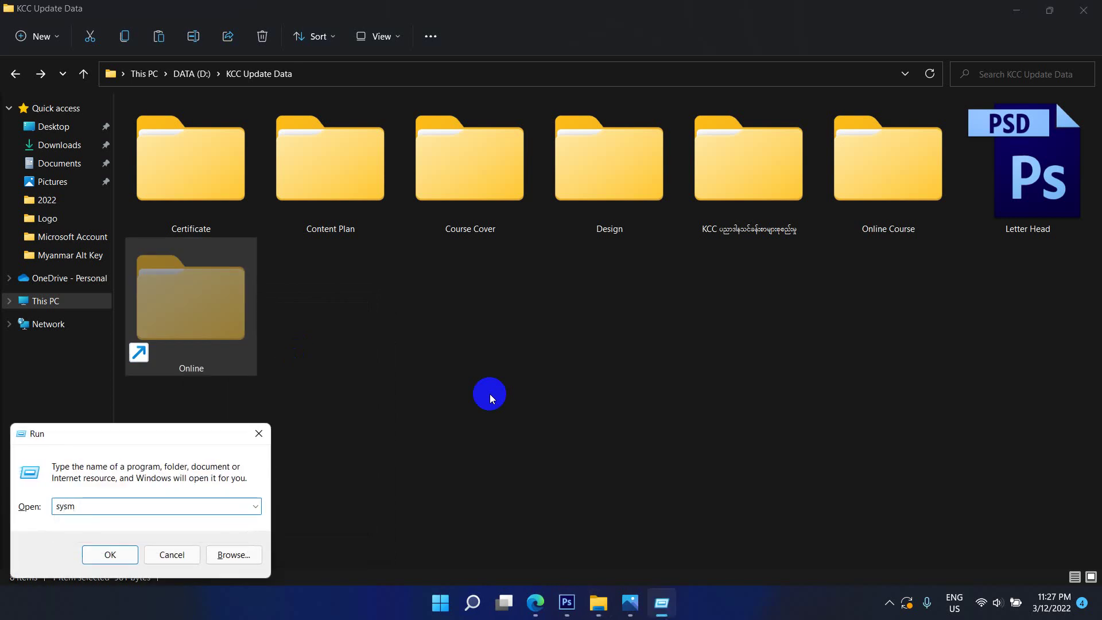
pyautogui.press('BackSpace')
pyautogui.write('tem32')
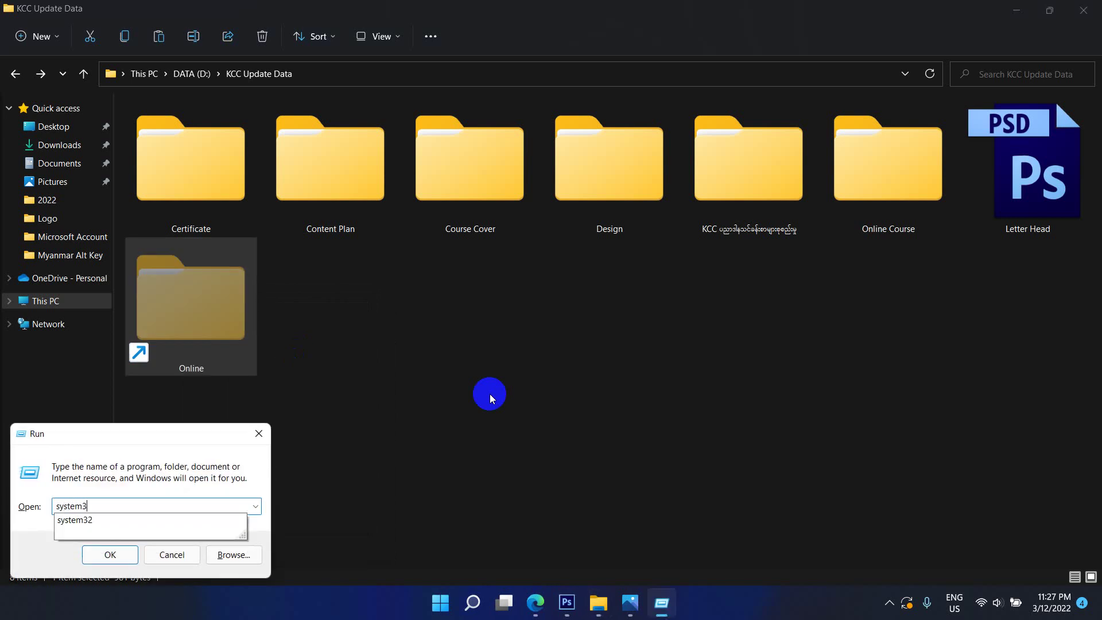
pyautogui.press('Return')
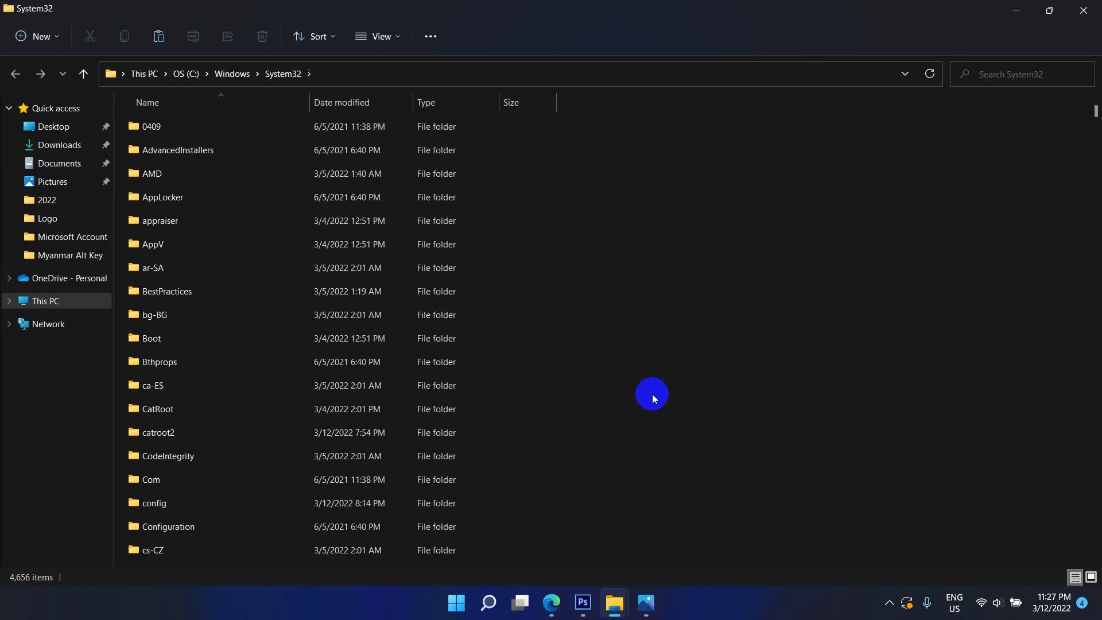
pyautogui.hotkey('ctrl', 'v')
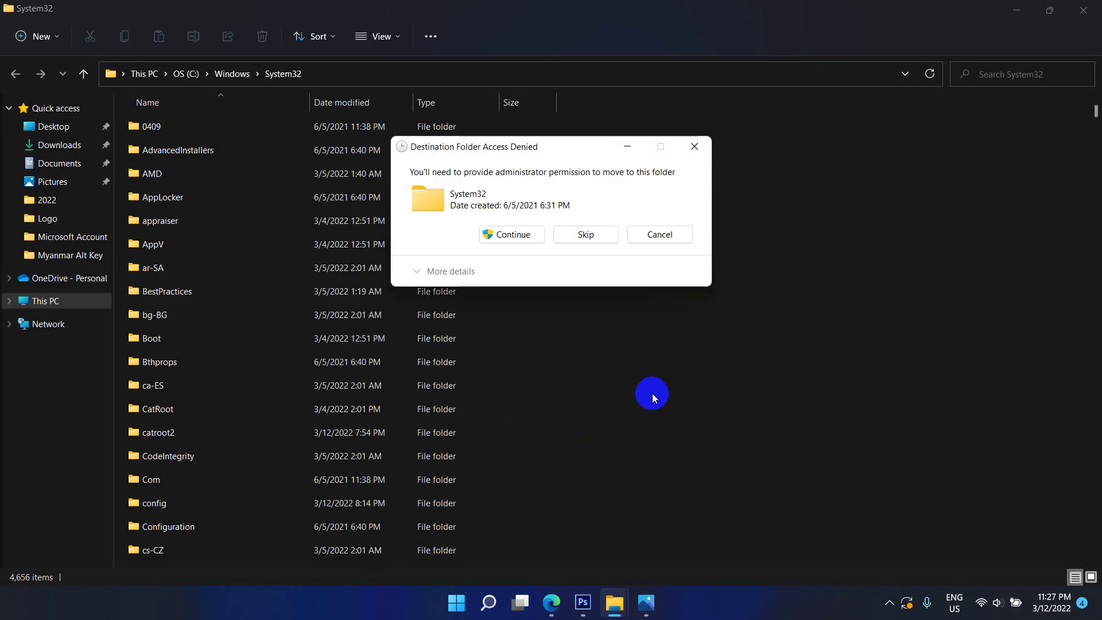
pyautogui.click(509, 237)
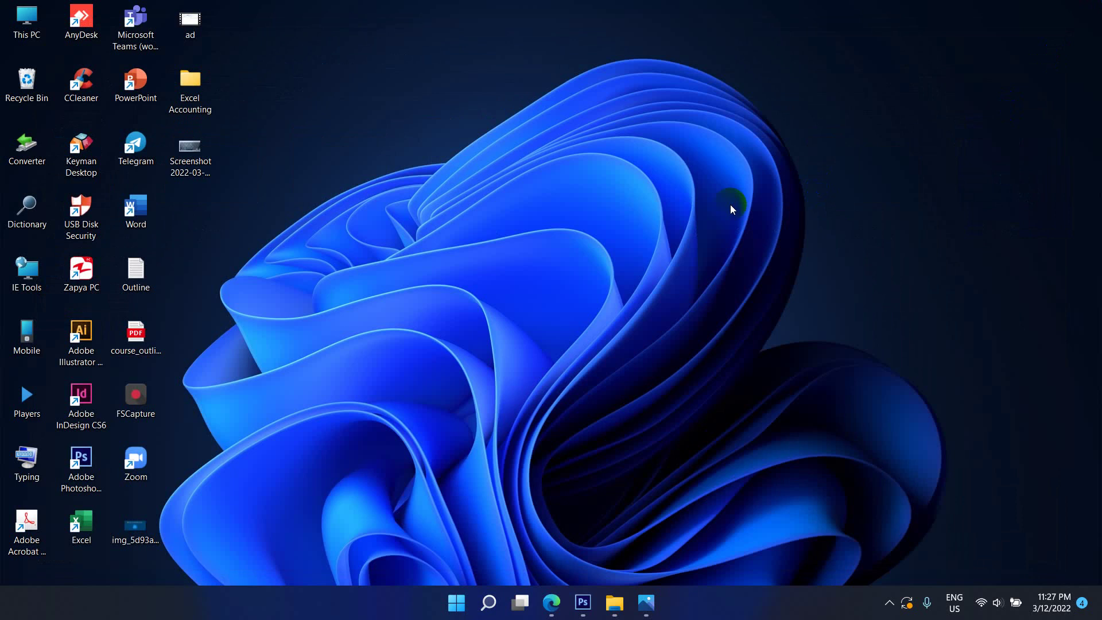
# Step: Open the Online Course folder with the Run command online and close its window
pyautogui.press('super+r')
pyautogui.write('online')
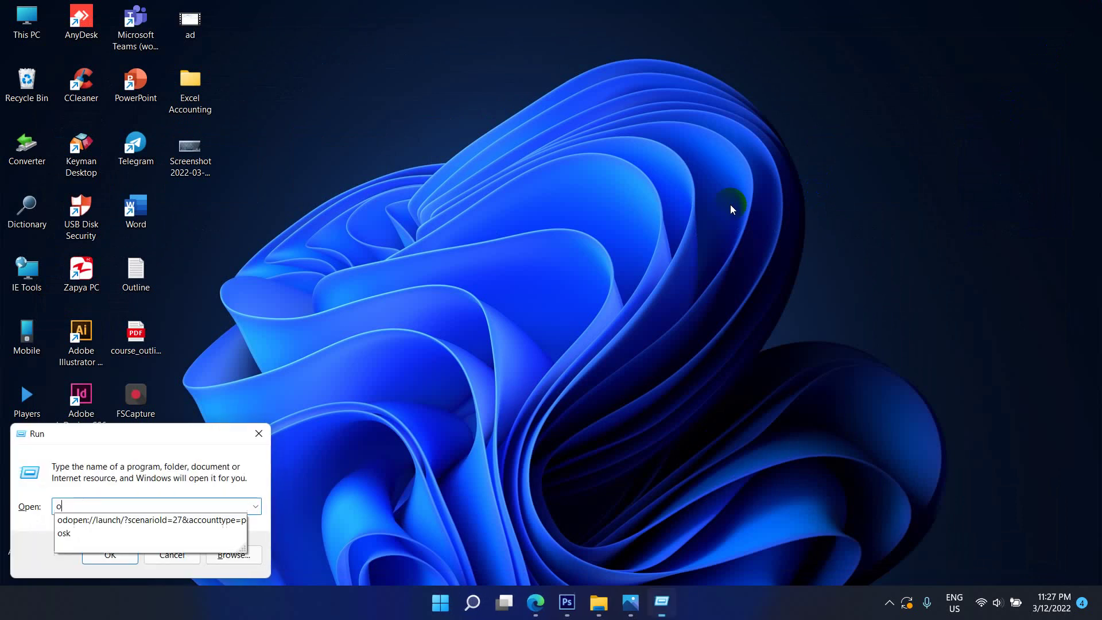
pyautogui.press('Return')
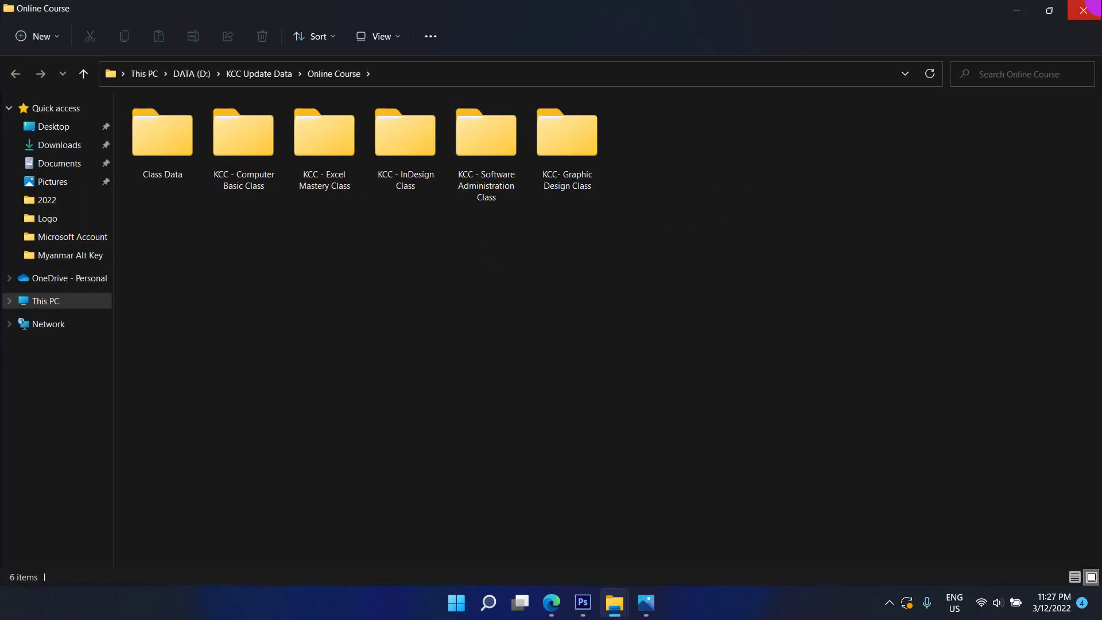
pyautogui.click(1084, 10)
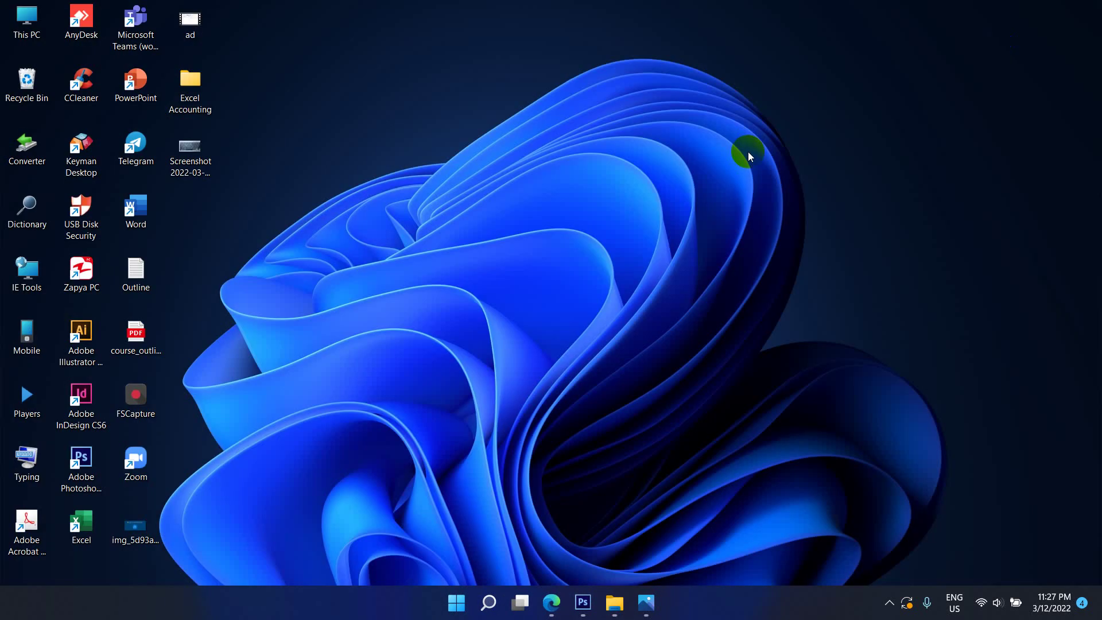
# Step: Try the Run command Video in place of online and close the Run dialog
pyautogui.press('super+r')
pyautogui.write('online')
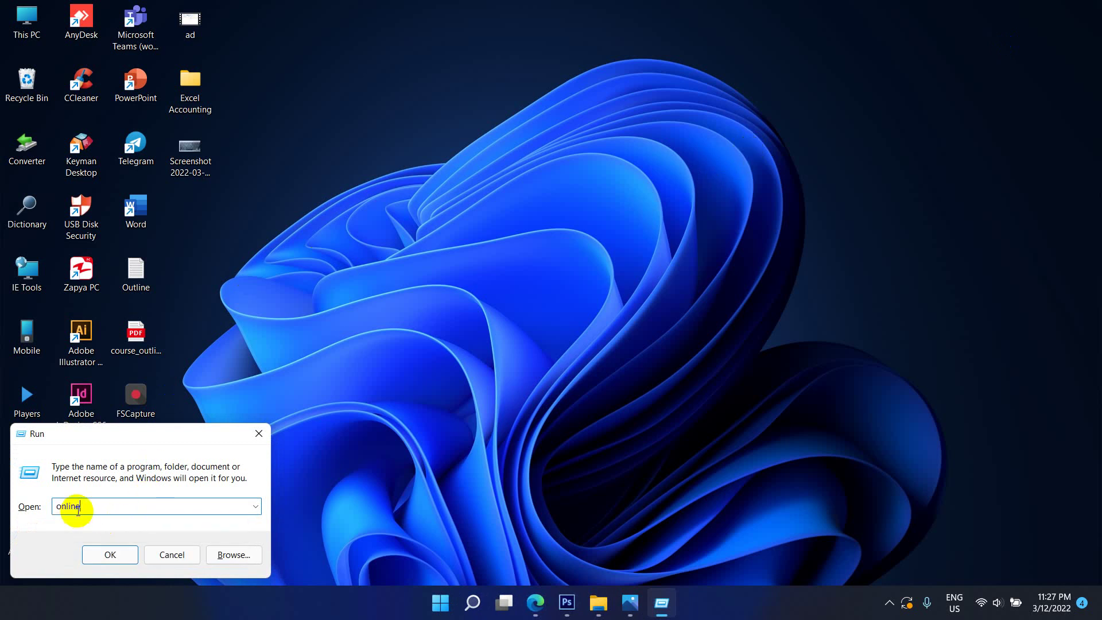
pyautogui.moveTo(78, 511); pyautogui.dragTo(3, 513)
pyautogui.write('Video')
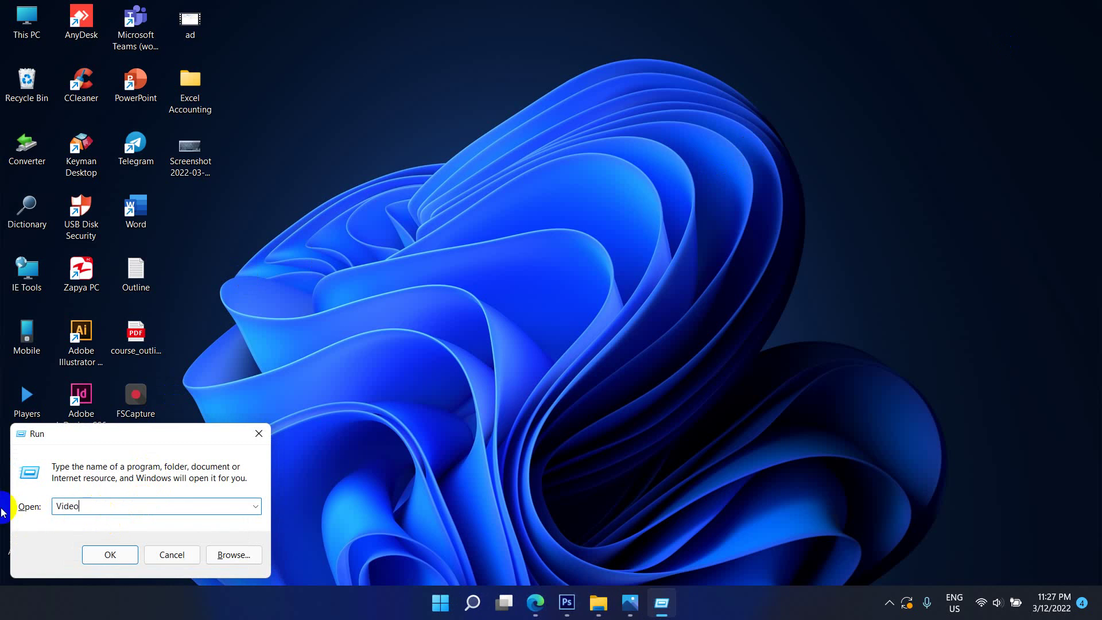
pyautogui.press('BackSpace')
pyautogui.write('o')
pyautogui.press('Return')
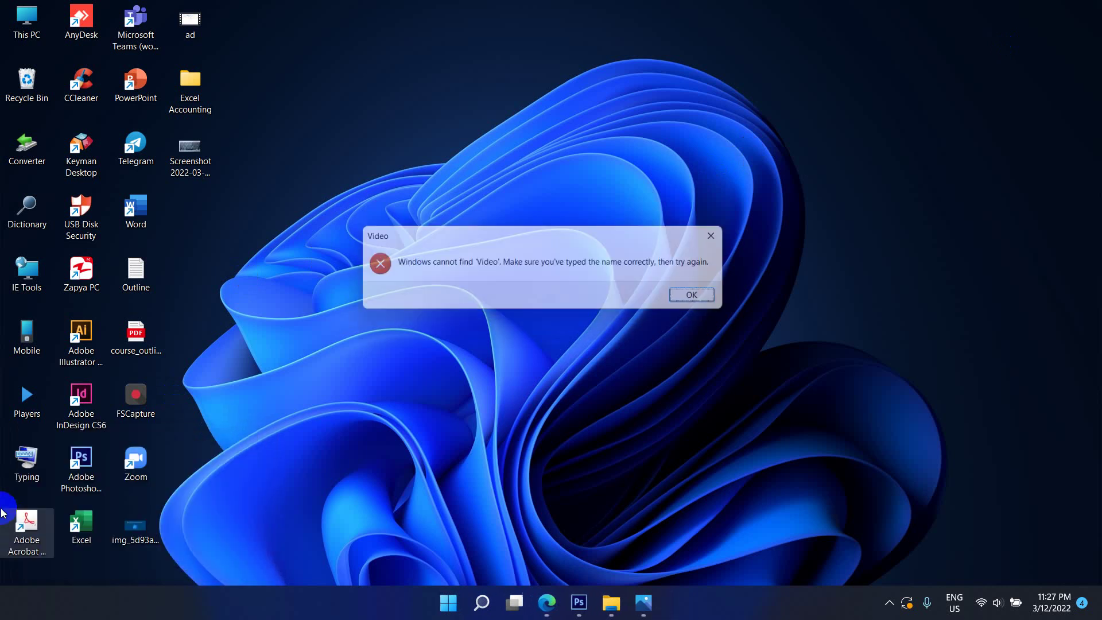
pyautogui.press('Return')
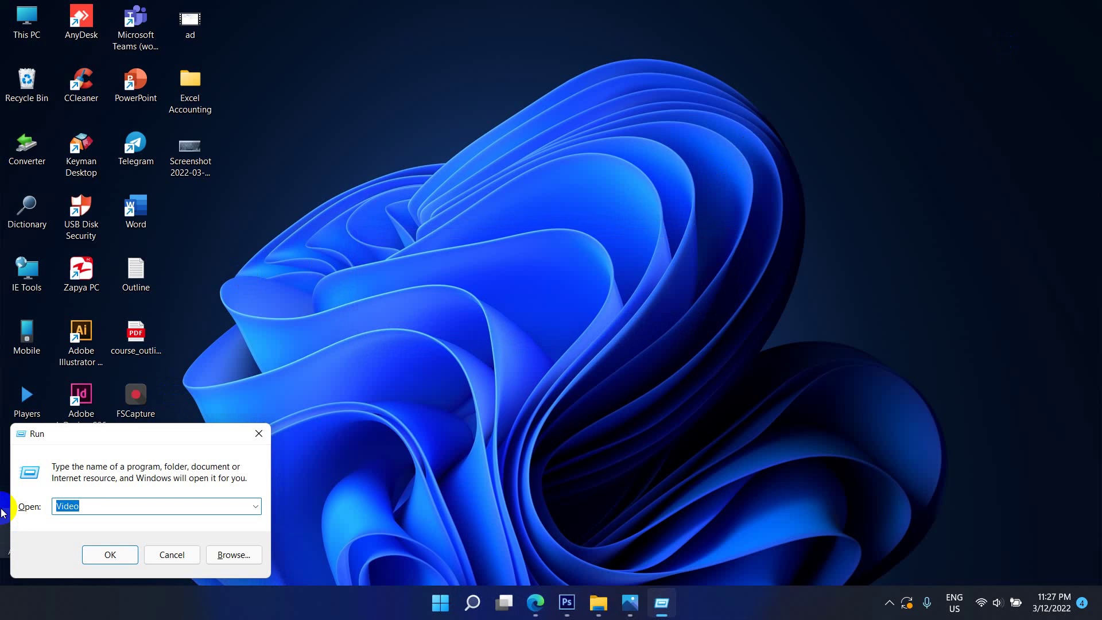
pyautogui.press('Escape')
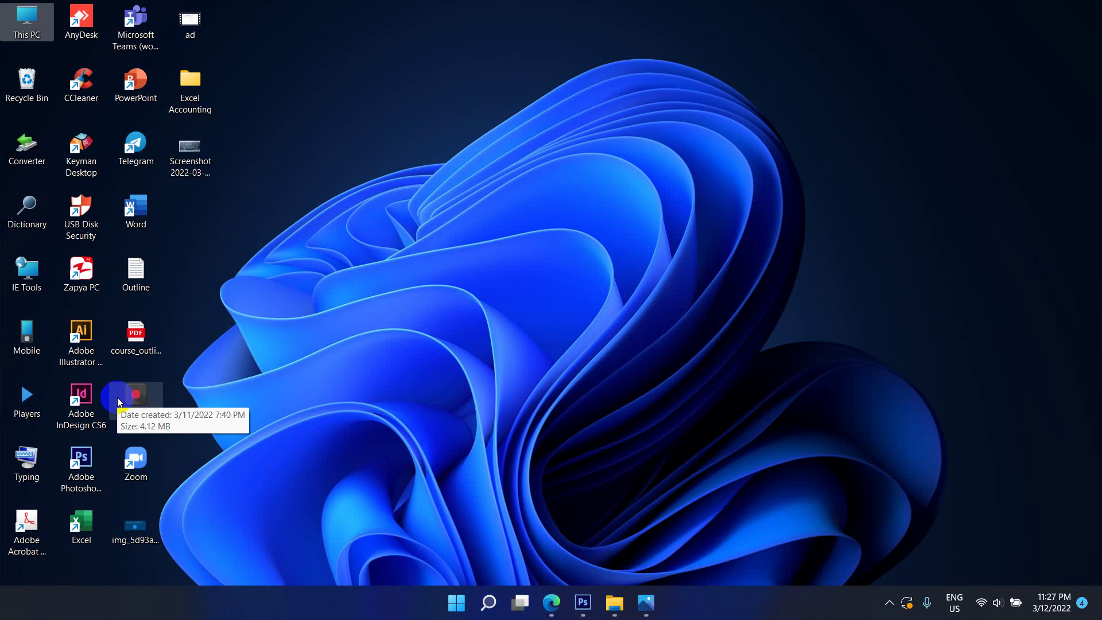
pyautogui.click(701, 394)
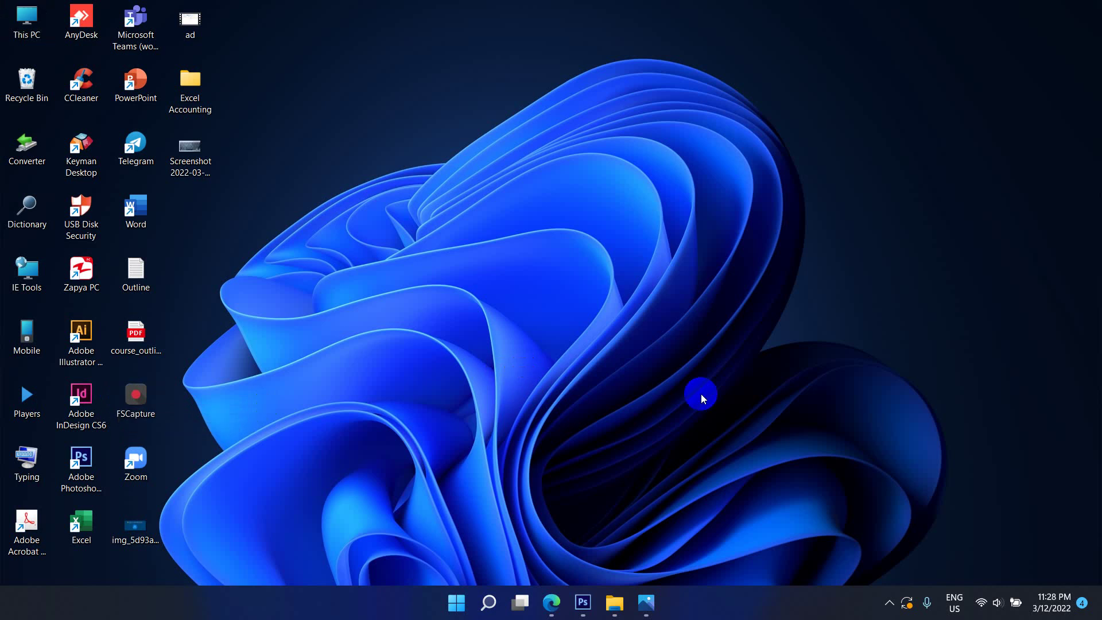